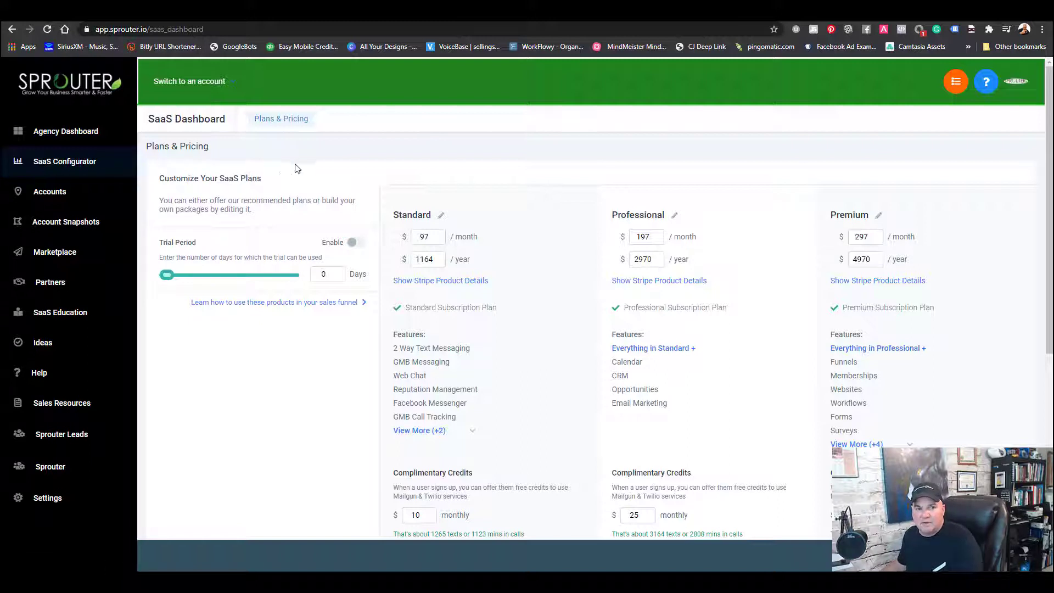
- Try a 30-day free trial, then turn it back off and keep the Standard plan name
click(357, 244)
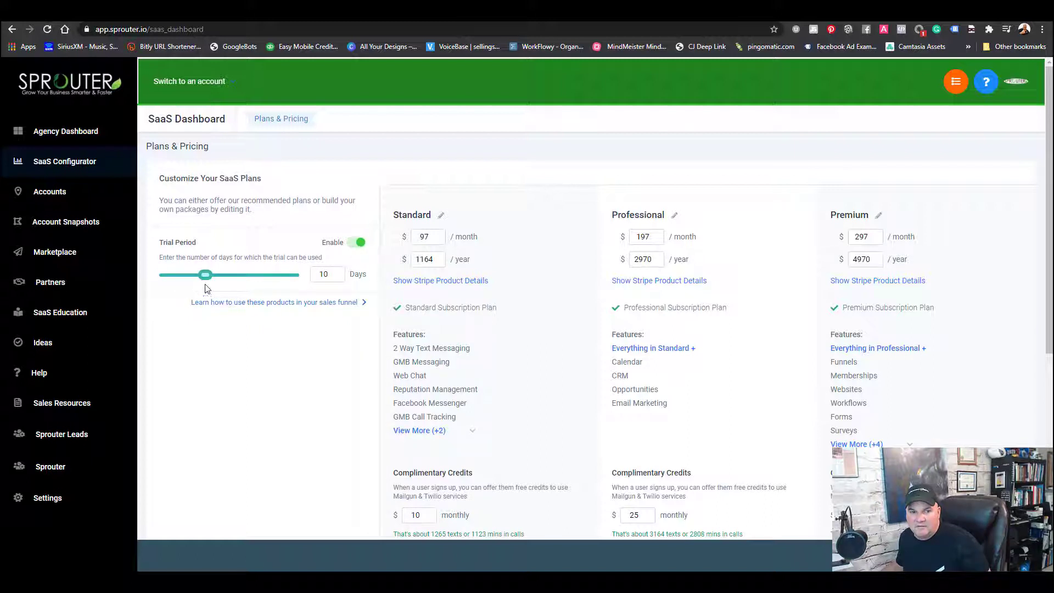
drag(205, 275, 184, 280)
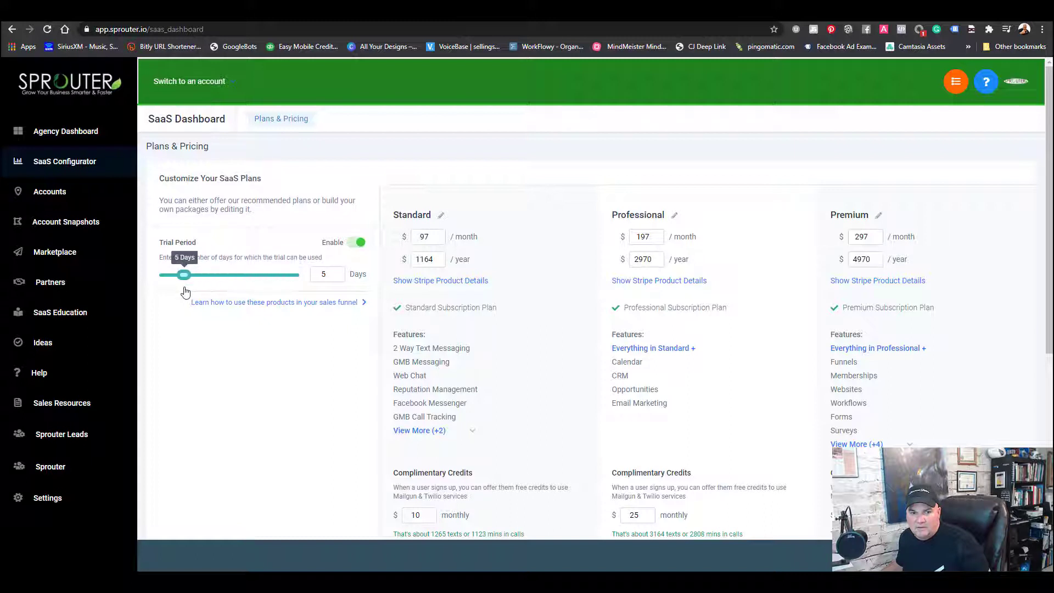
click(354, 244)
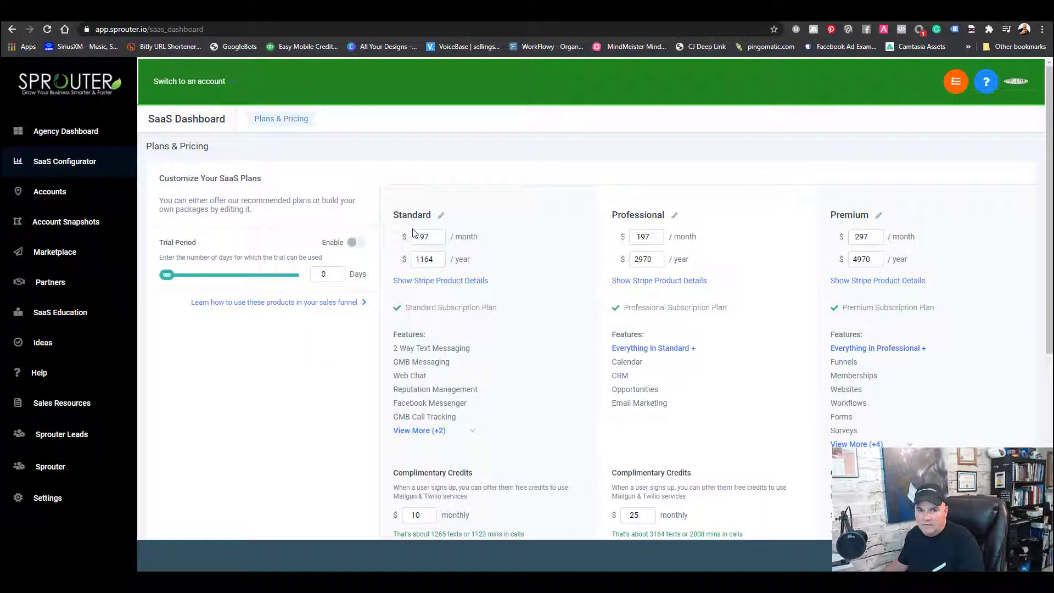
click(440, 217)
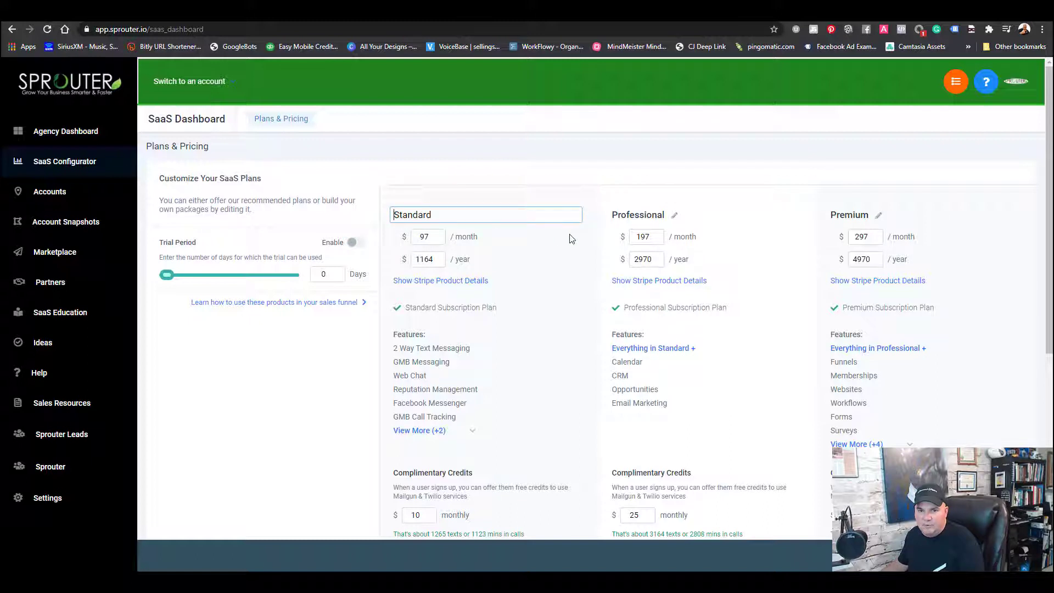
click(586, 238)
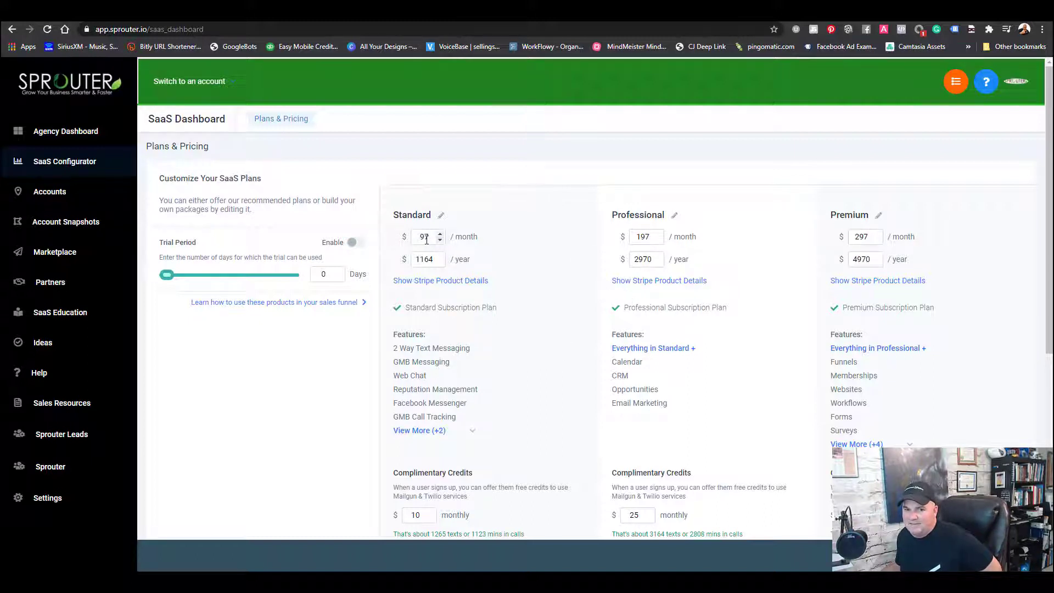
- Check the Professional plan's price and Stripe product details, then enter 1 in the Premium price
click(645, 238)
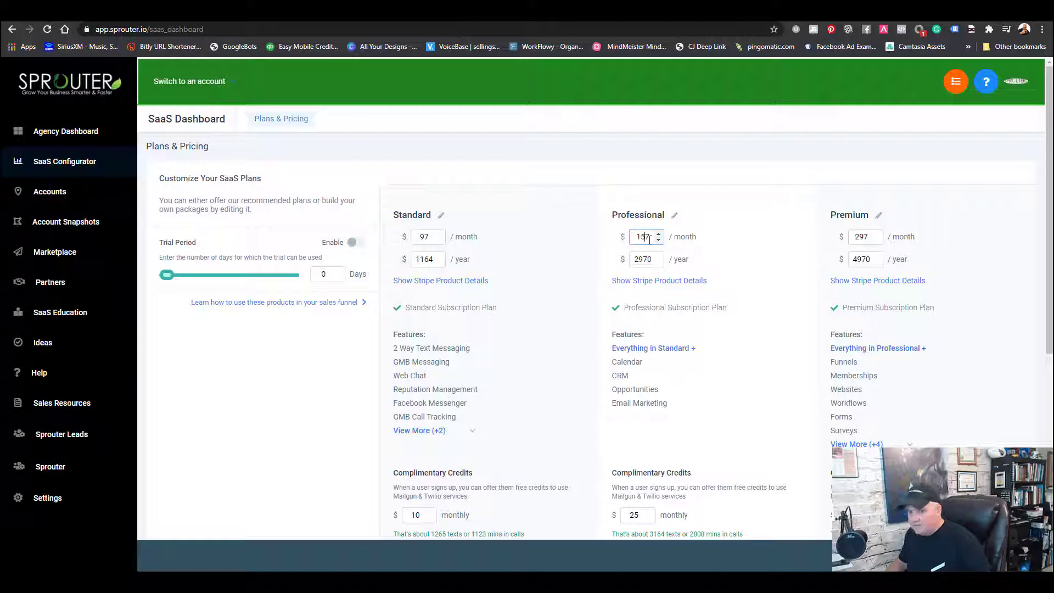
click(774, 285)
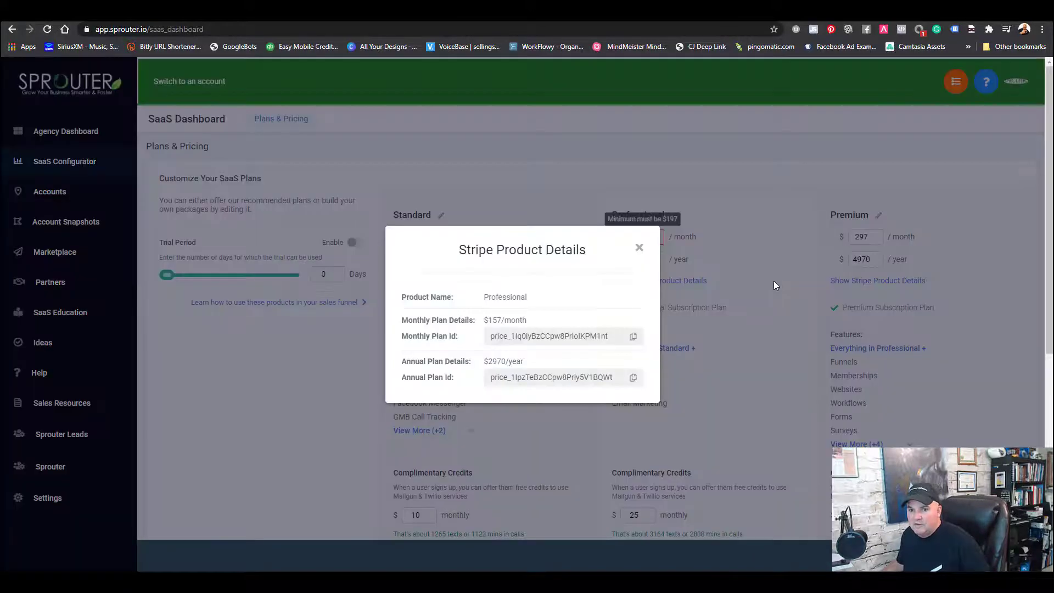
click(639, 248)
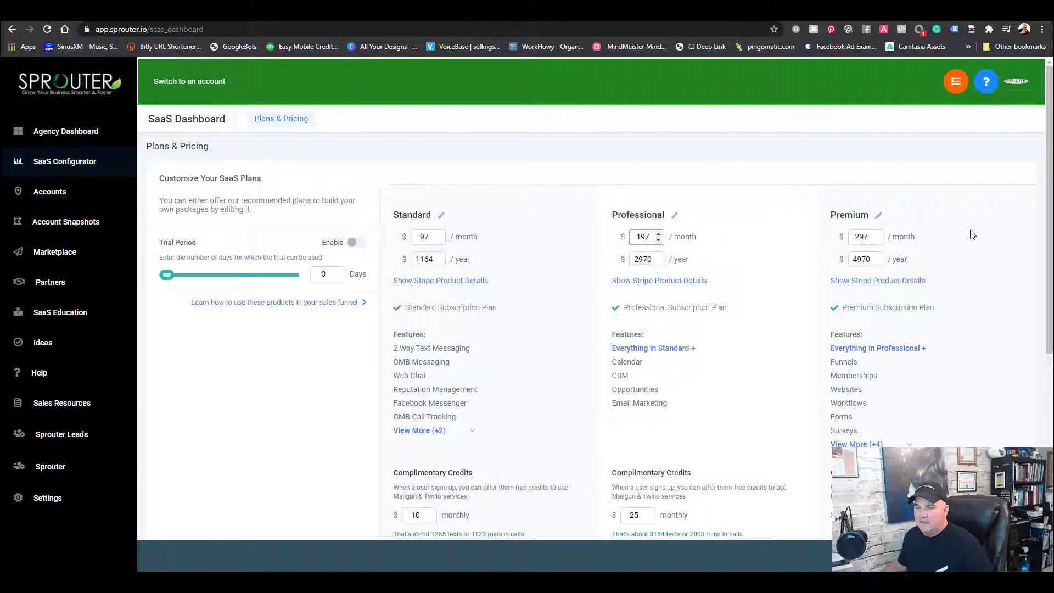
click(861, 236)
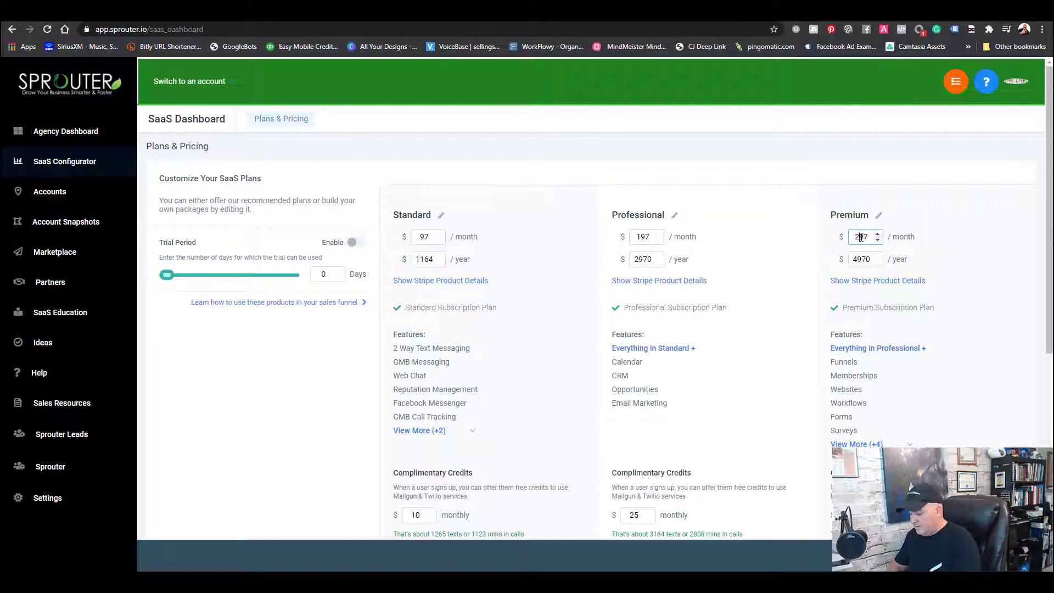
click(974, 314)
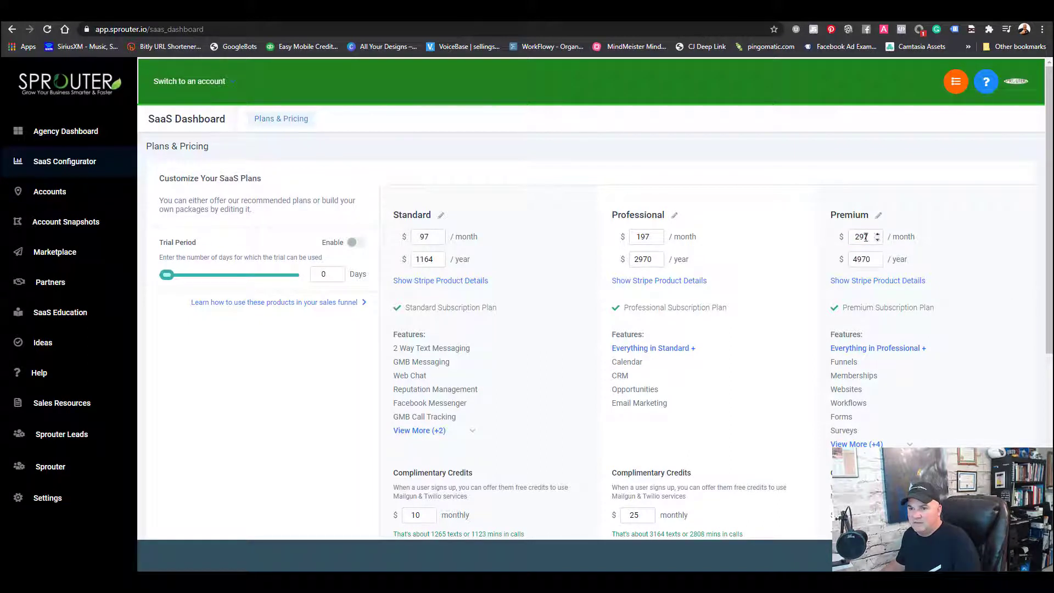
drag(860, 240, 855, 236)
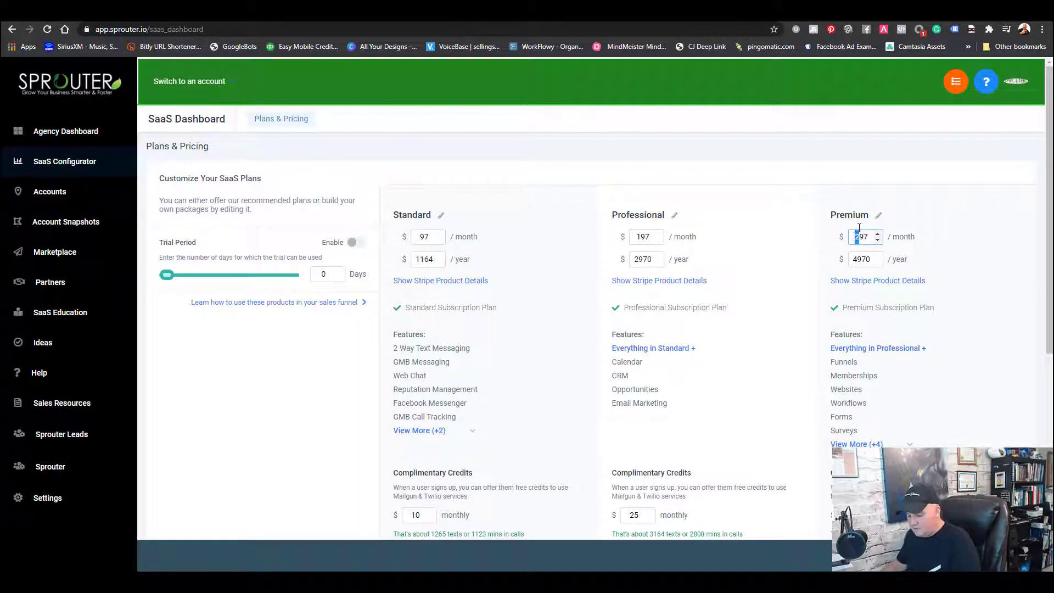
text(1)
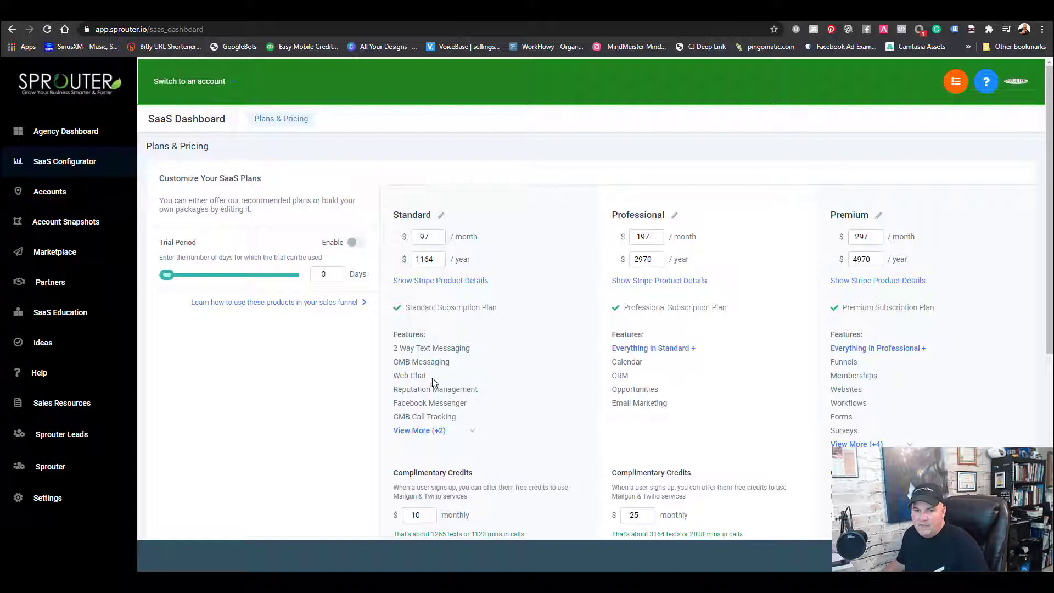
- Expand Standard's full feature list, including Missed Call Text Back and Text To Pay, keeping credits at $10
click(425, 431)
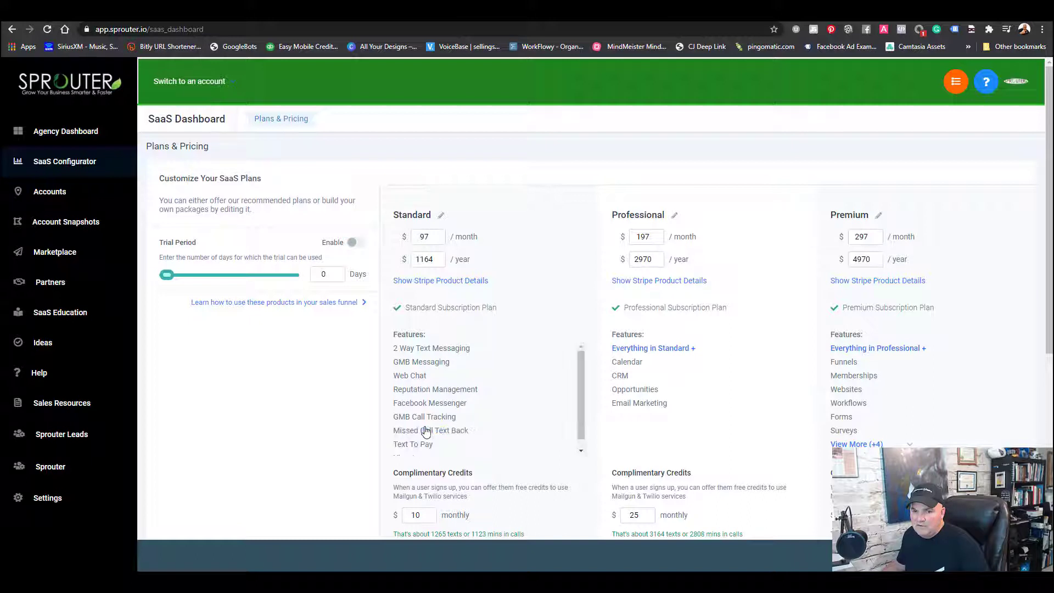
scroll(579, 381, down, 1)
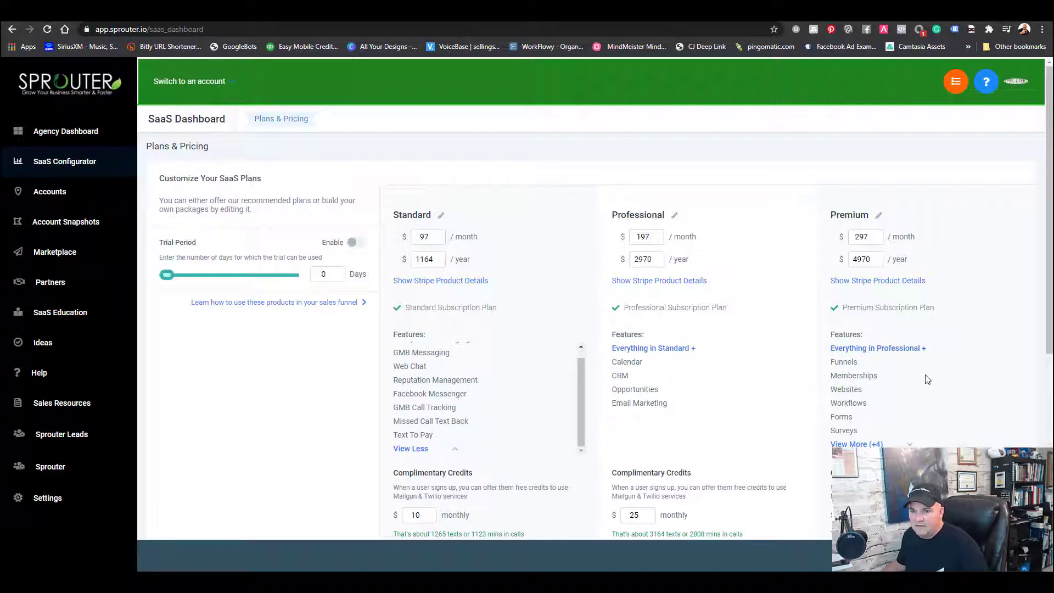
scroll(1020, 357, down, 5)
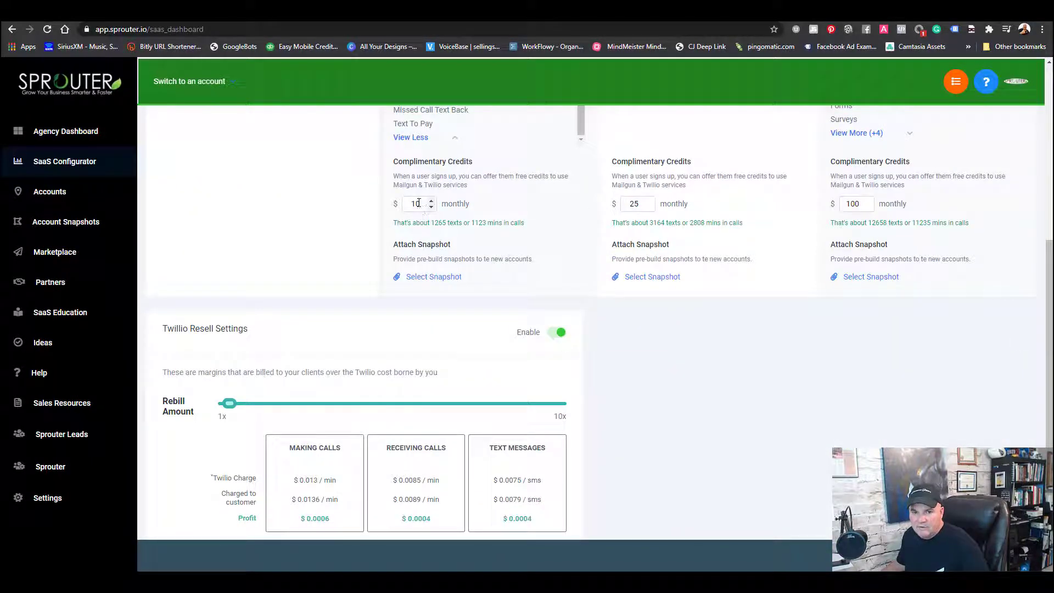
drag(419, 203, 408, 201)
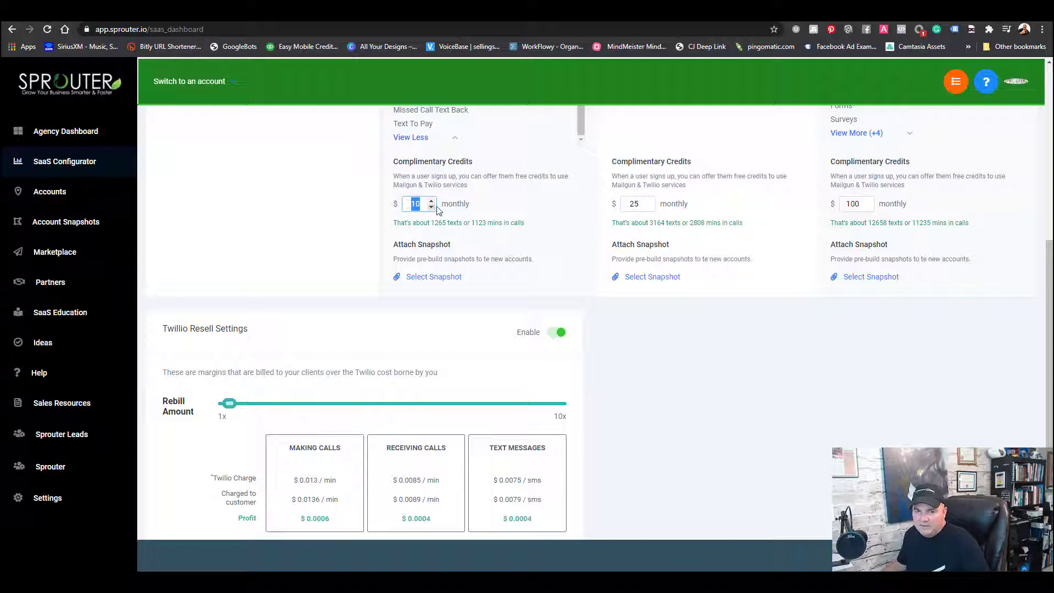
click(432, 201)
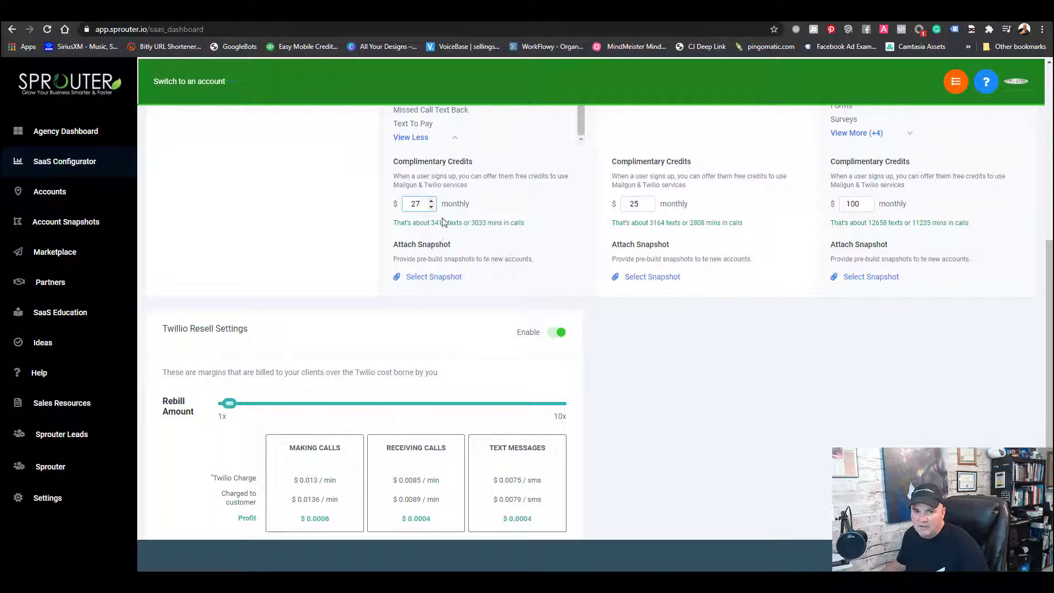
click(432, 208)
click(432, 208)
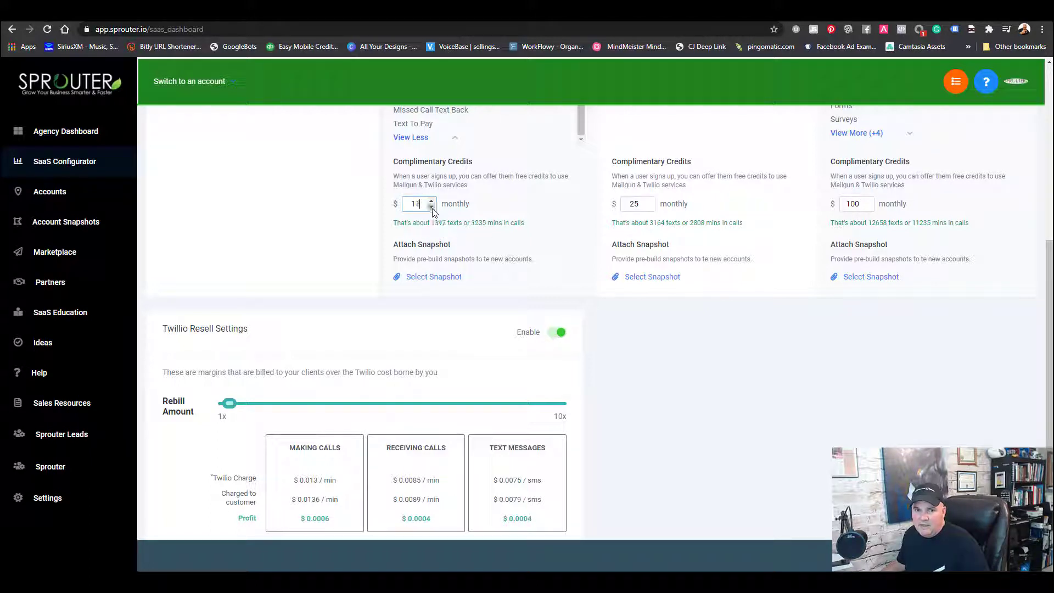
click(431, 207)
click(431, 208)
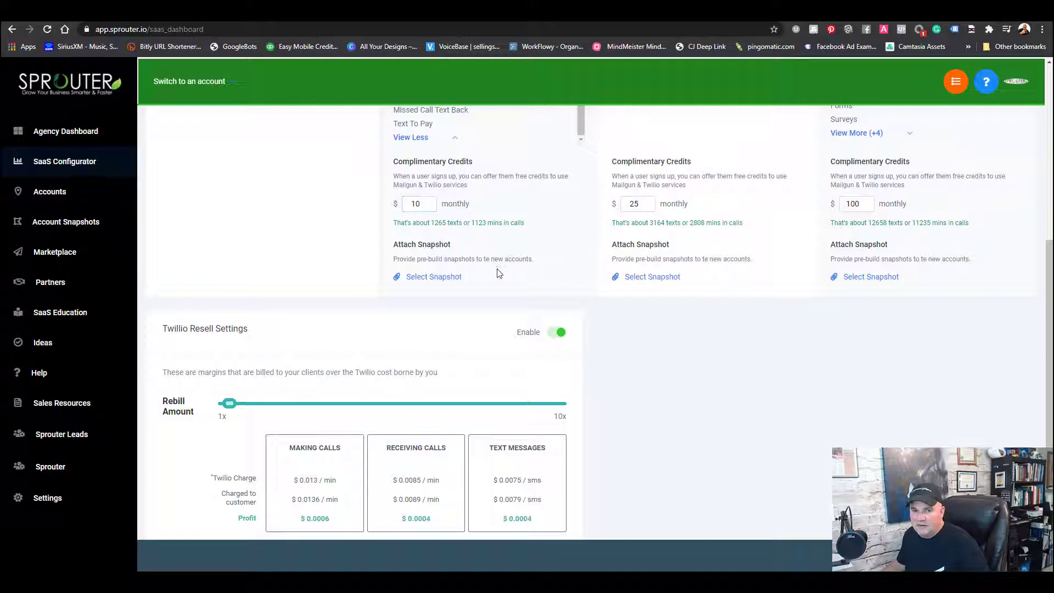
- Leave new Standard accounts without a snapshot and set the Twilio rebill amount to 10x
click(422, 279)
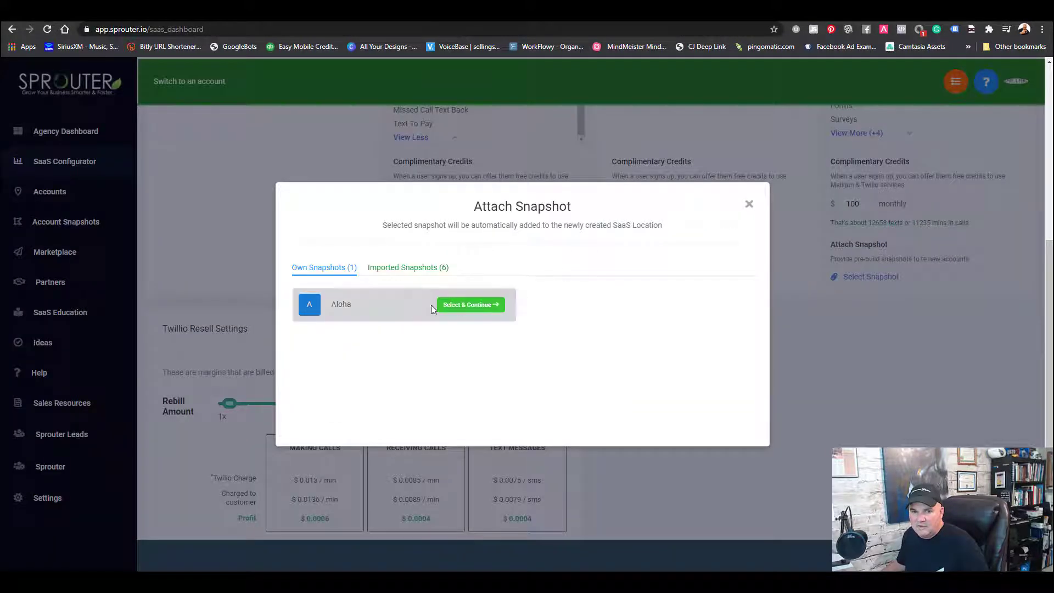
click(749, 205)
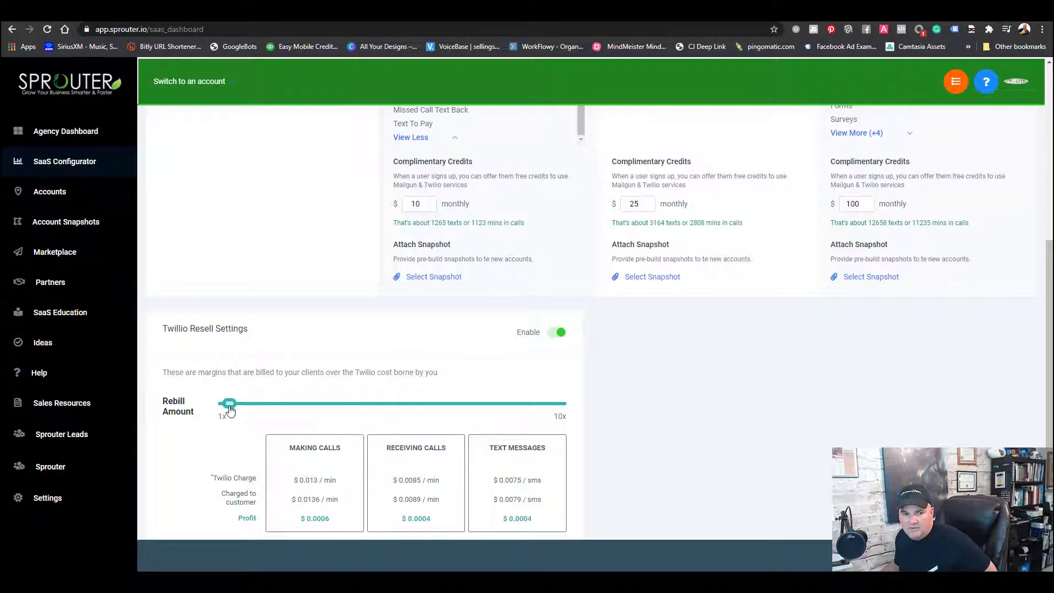
drag(230, 410, 625, 403)
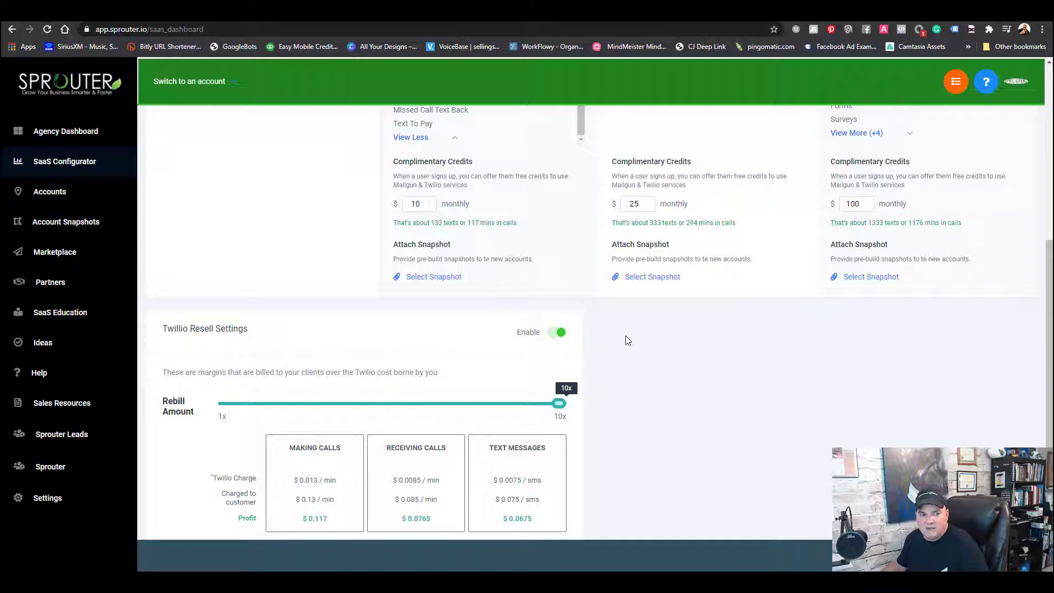
scroll(629, 341, up, 6)
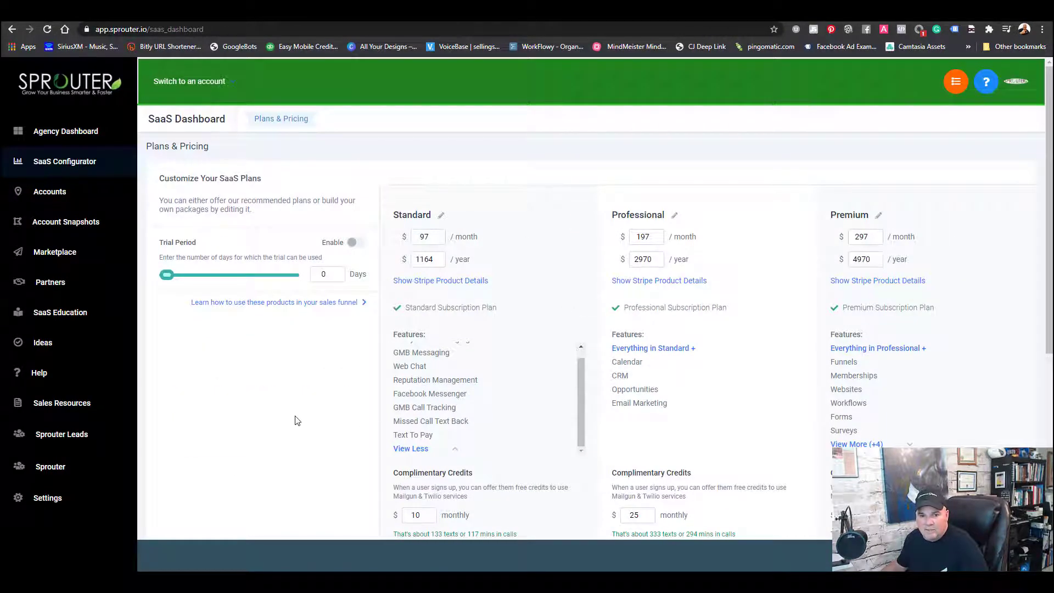
click(58, 498)
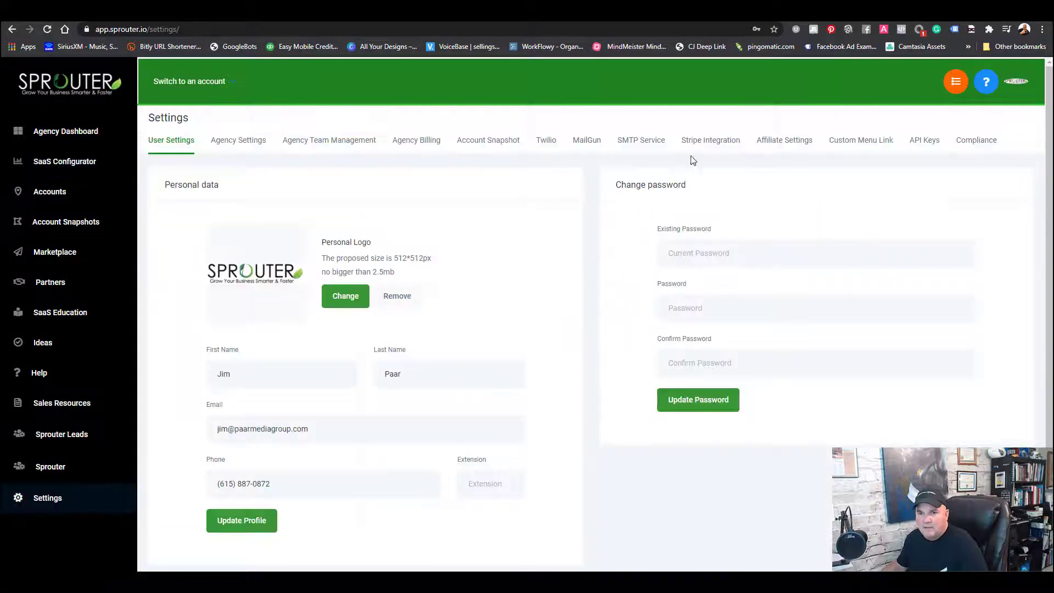
click(705, 141)
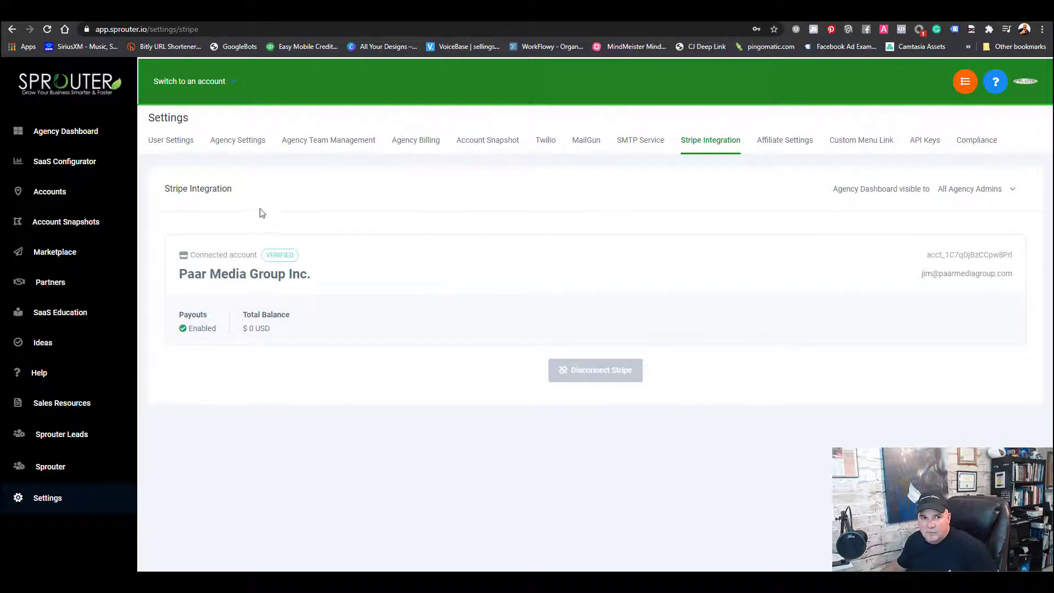
click(67, 167)
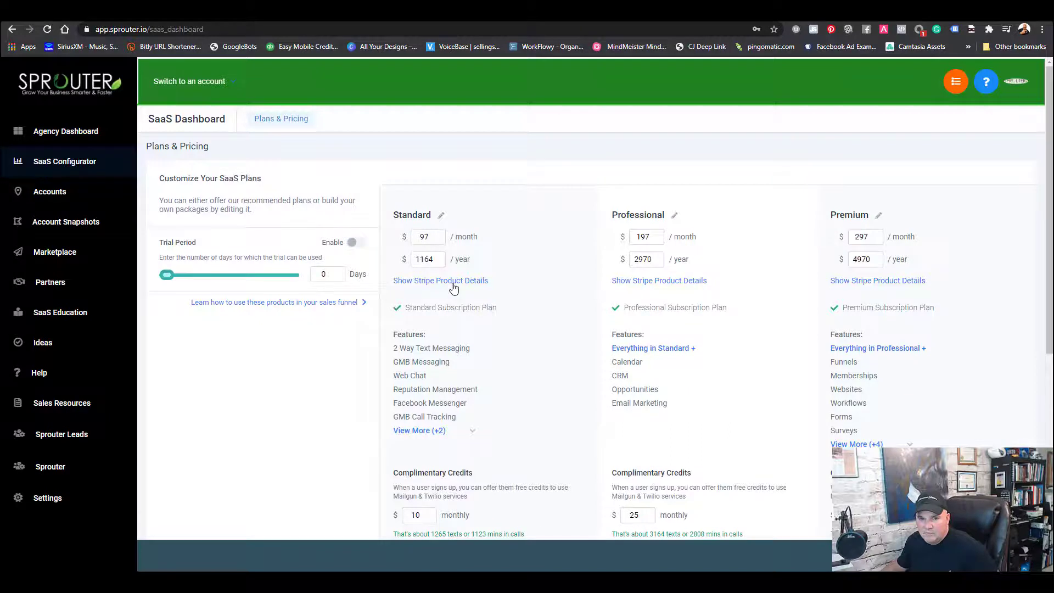
- After checking Standard's Stripe product details, set Standard monthly to 116 and Professional monthly to 208
click(454, 286)
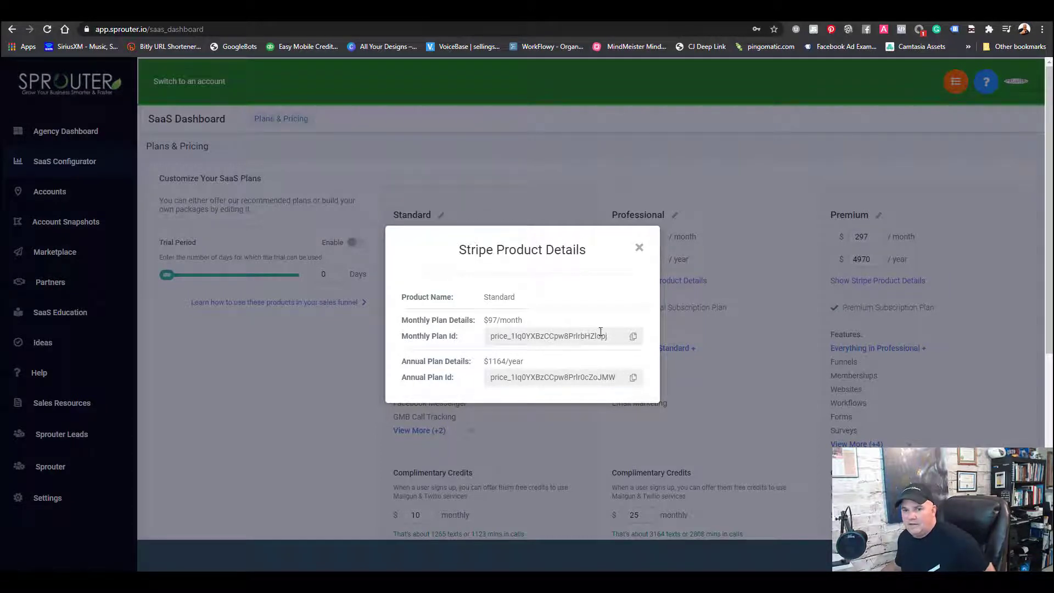
click(640, 250)
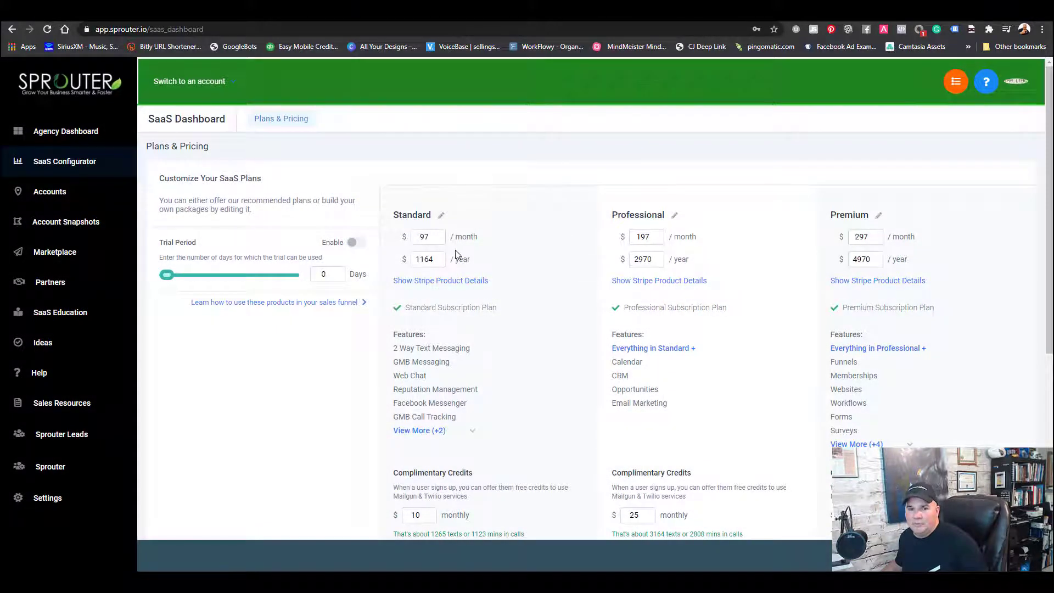
double_click(440, 235)
click(555, 278)
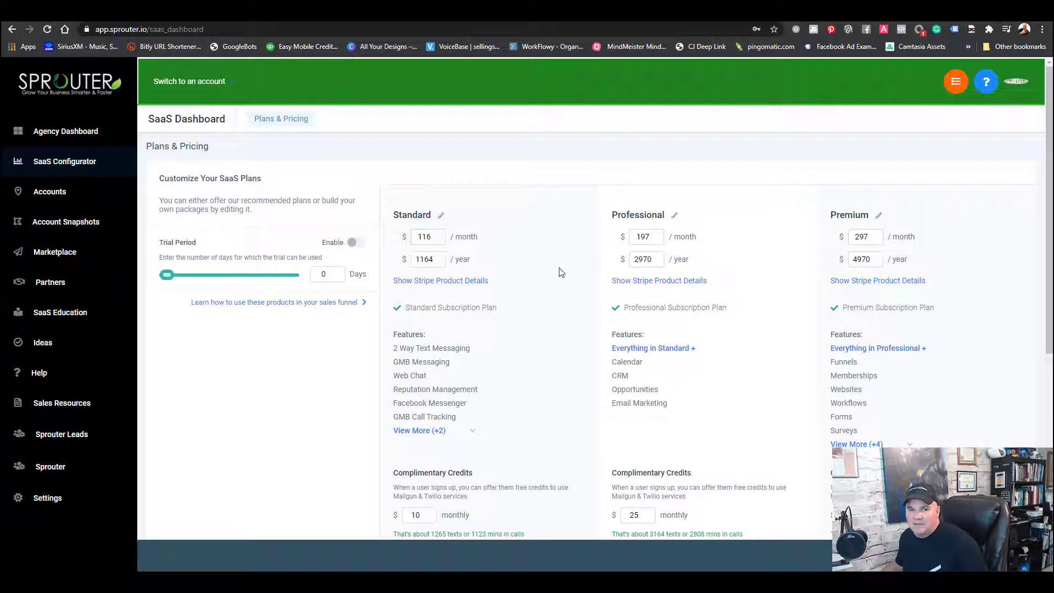
click(660, 235)
click(750, 293)
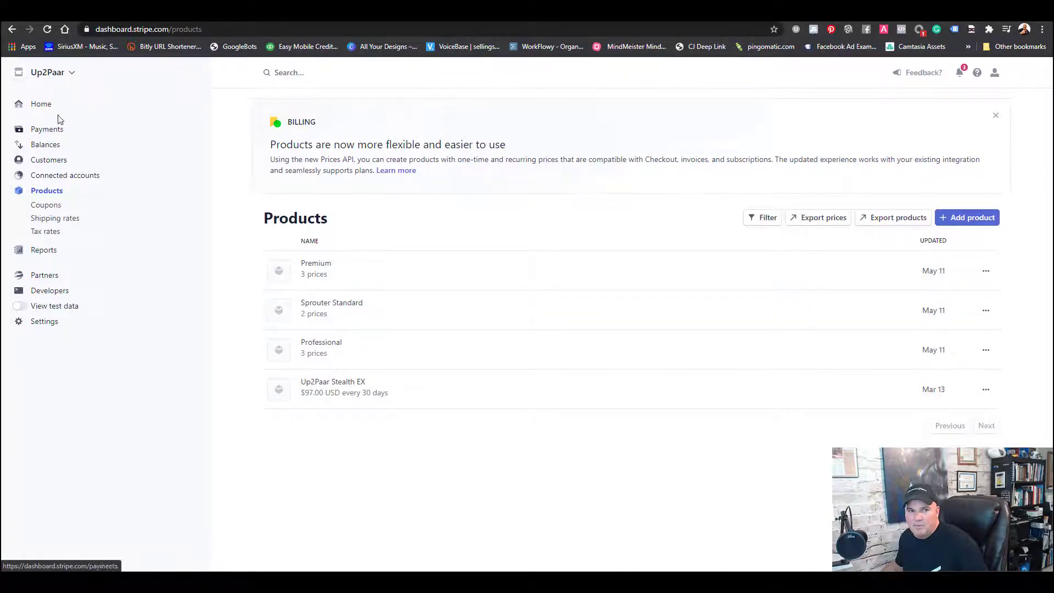
- Reload the Stripe Products list and open Premium's Edit product page
click(48, 29)
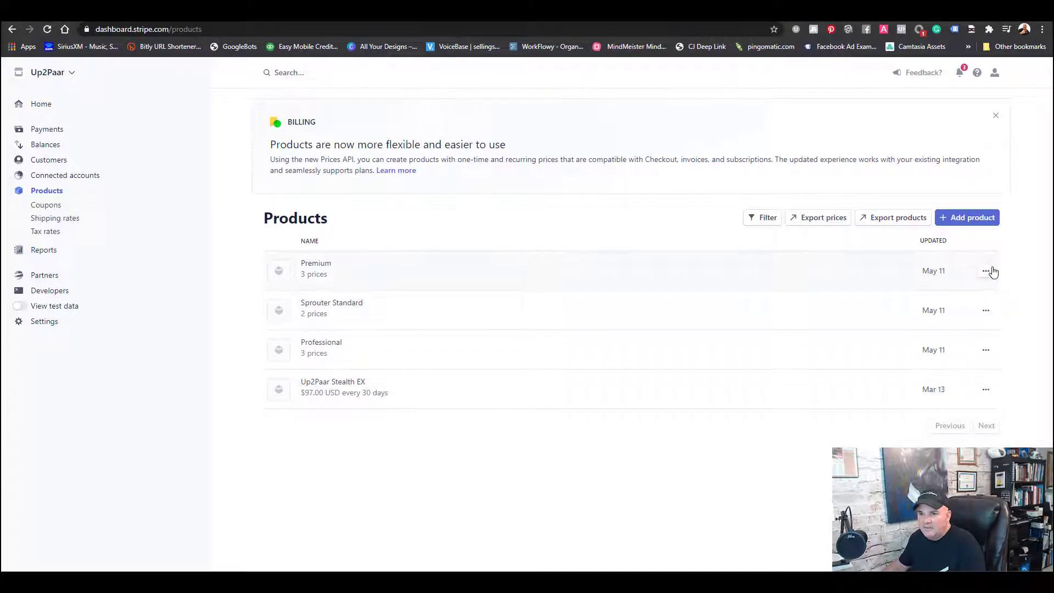
click(987, 271)
click(943, 300)
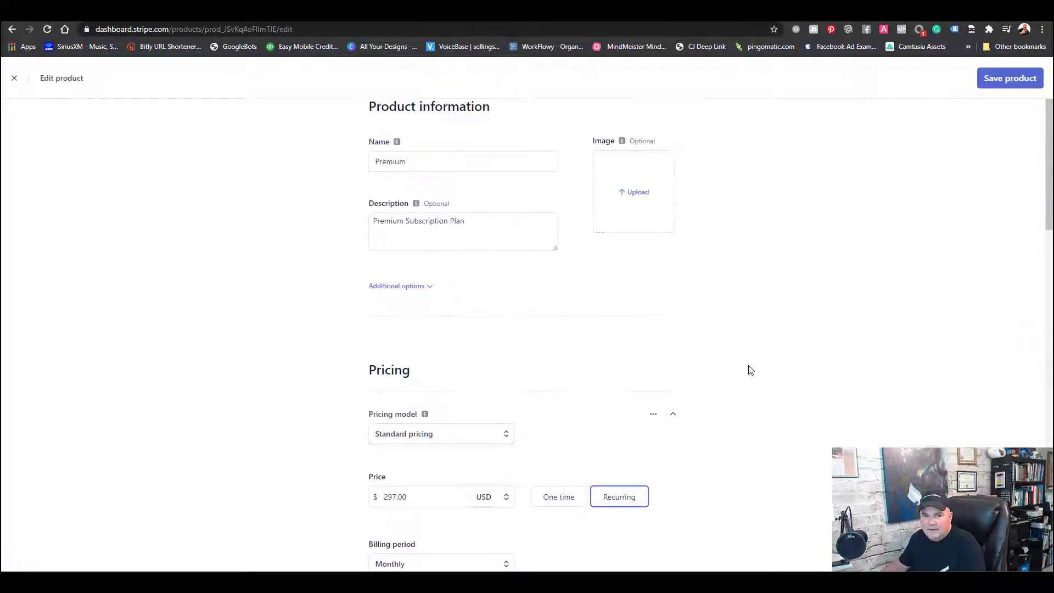
- Delete Premium's 297.00 USD monthly price, leaving 497.00 monthly and 4,970.00 yearly
scroll(752, 370, down, 5)
scroll(750, 385, down, 5)
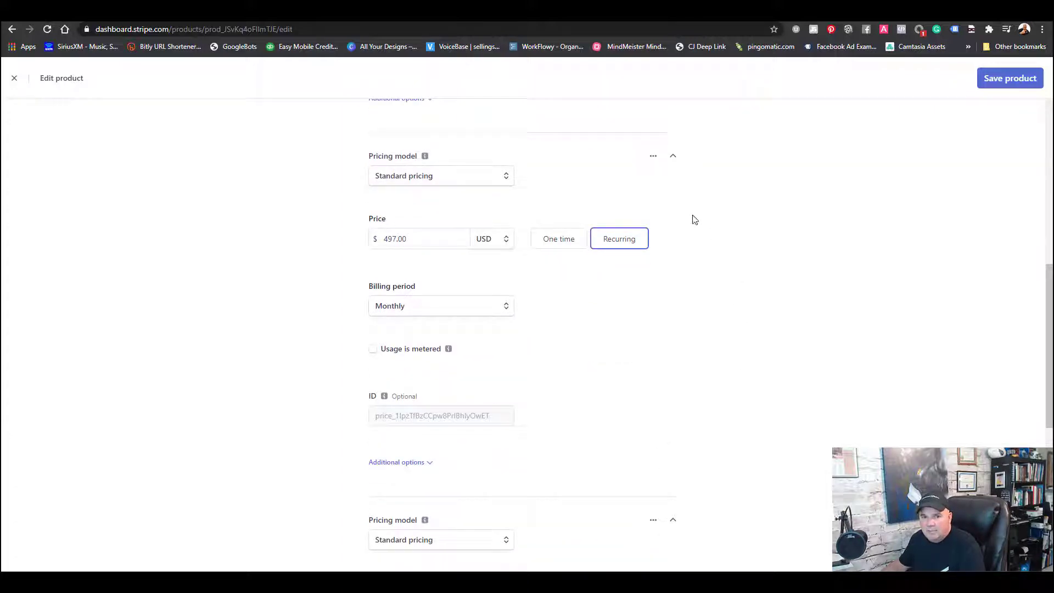
scroll(703, 236, down, 7)
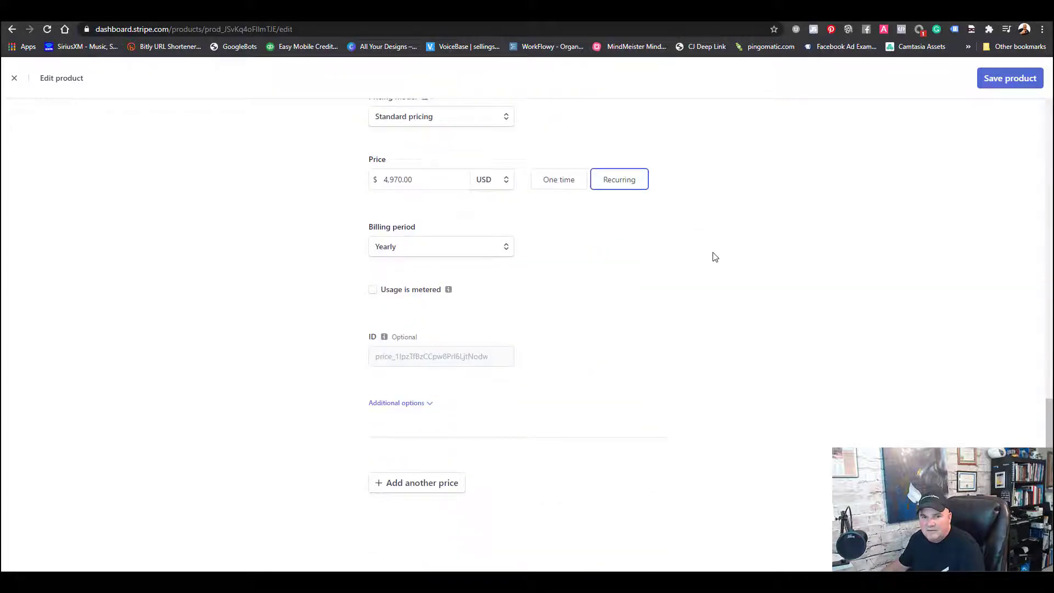
scroll(713, 254, up, 5)
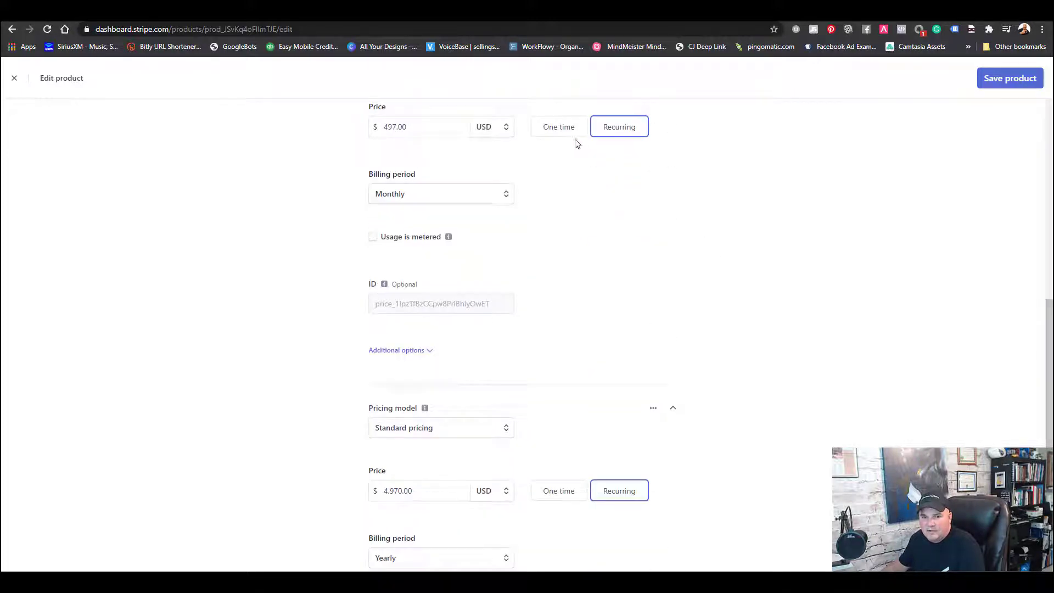
scroll(648, 253, up, 6)
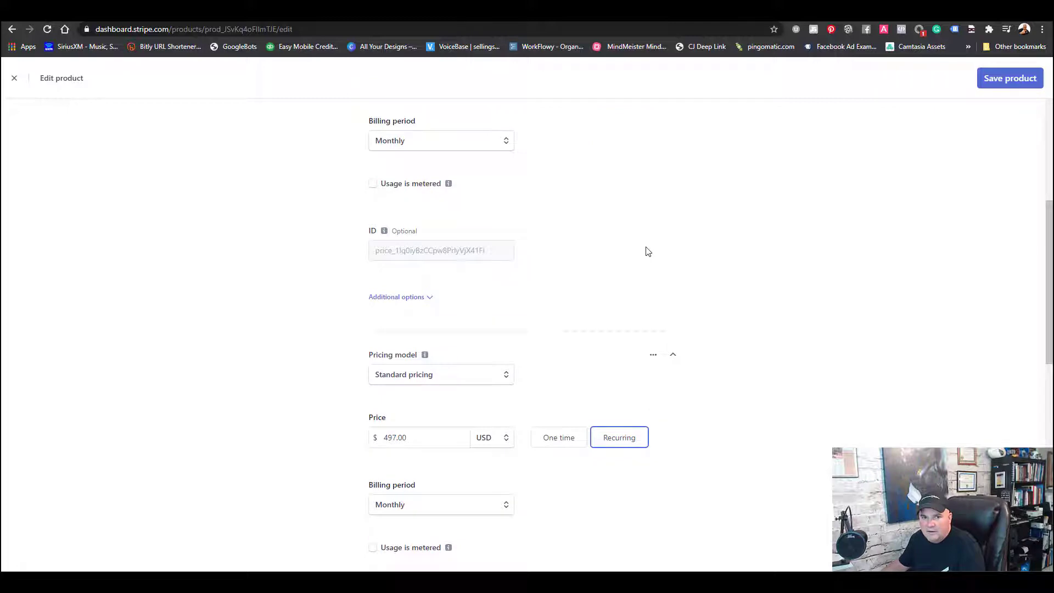
scroll(648, 252, up, 5)
click(654, 308)
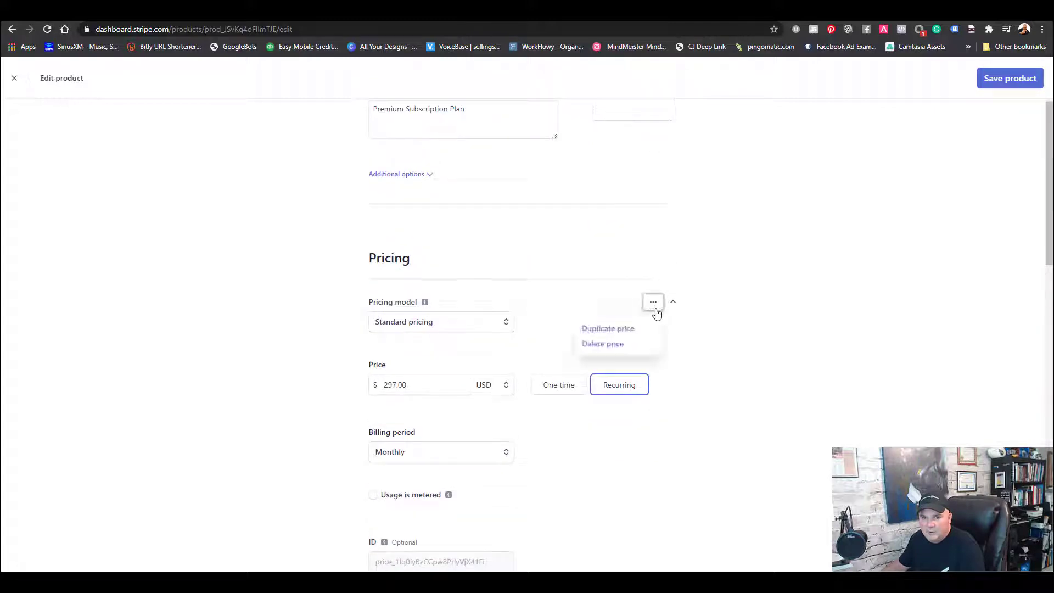
click(605, 345)
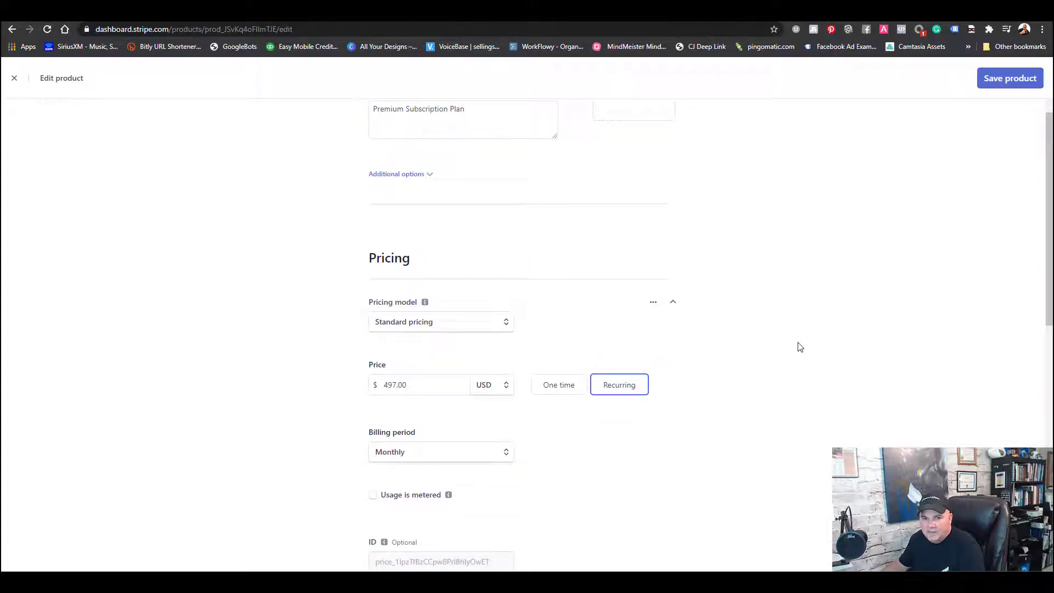
scroll(800, 347, down, 6)
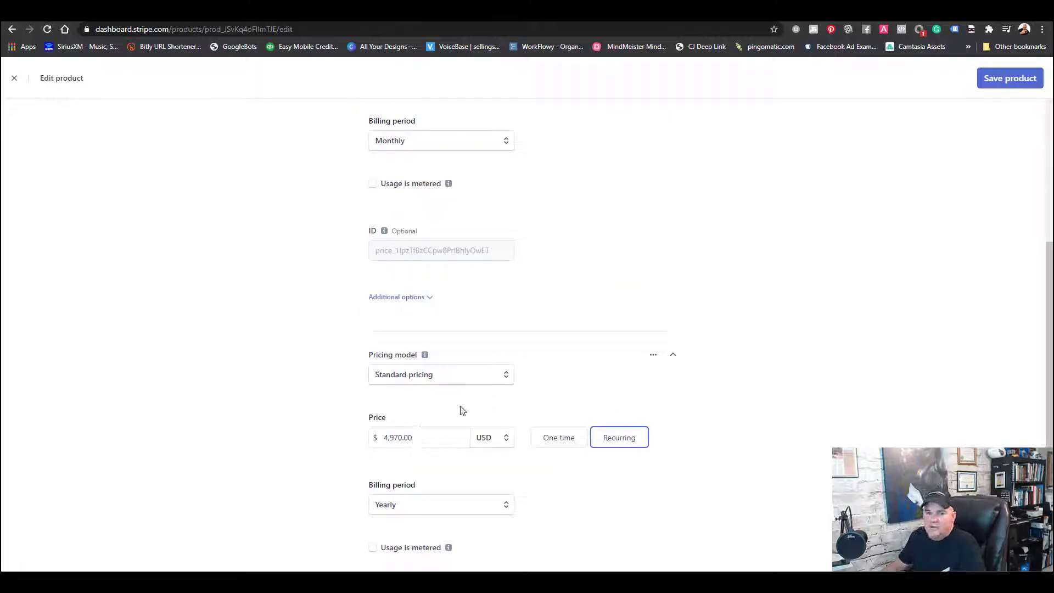
scroll(612, 393, down, 5)
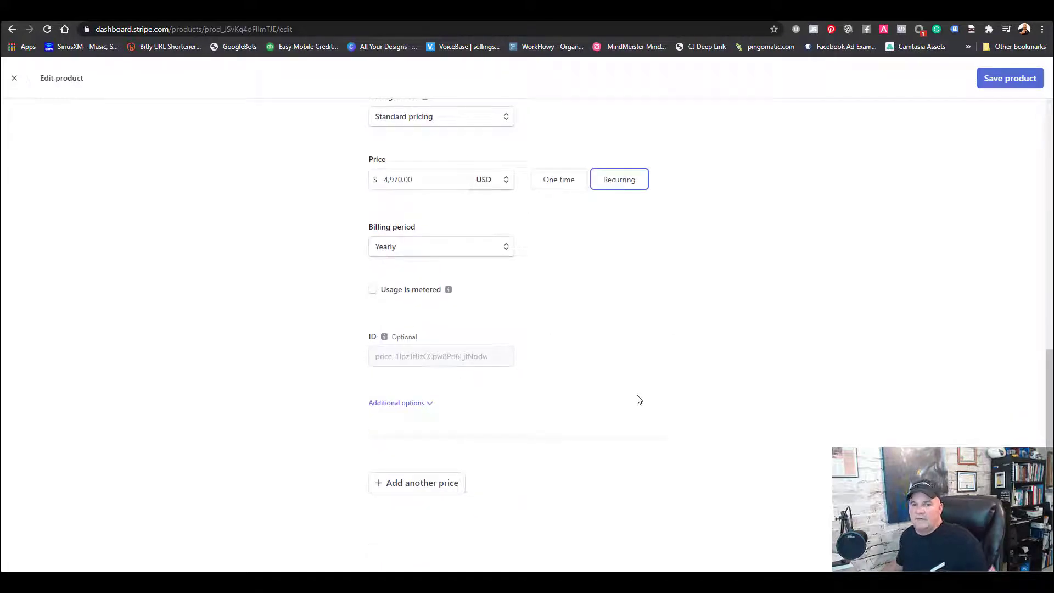
scroll(785, 331, up, 4)
scroll(786, 330, up, 7)
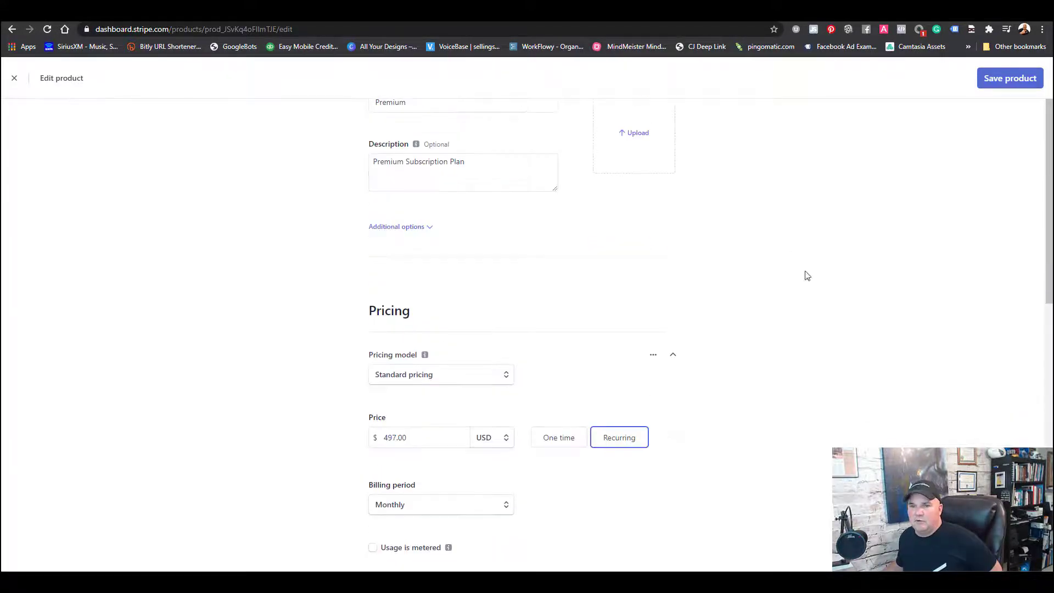
- Save the Premium product with its two prices and return to the Products list
click(1007, 78)
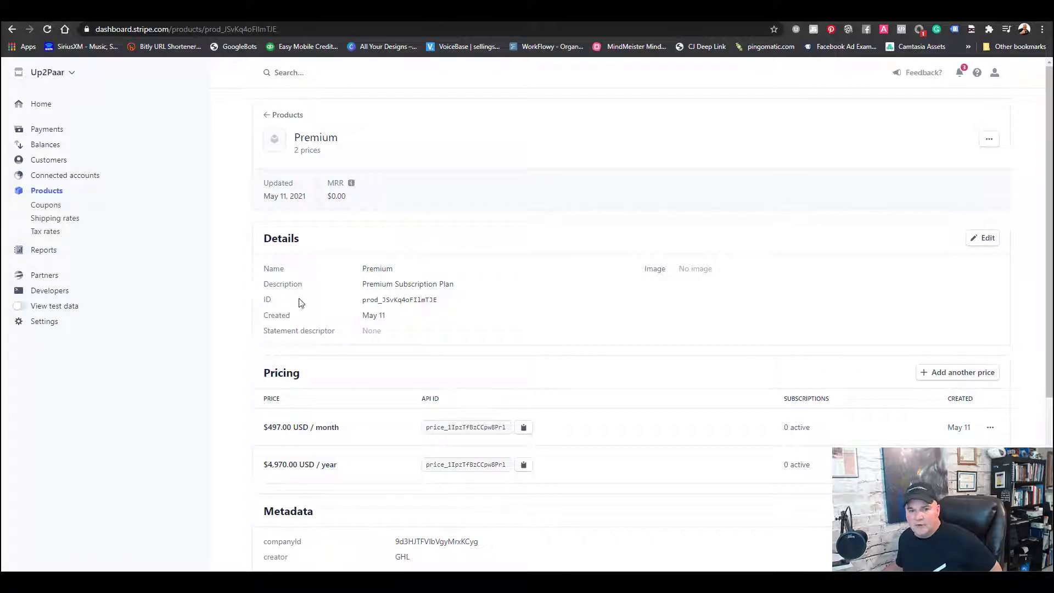
click(44, 194)
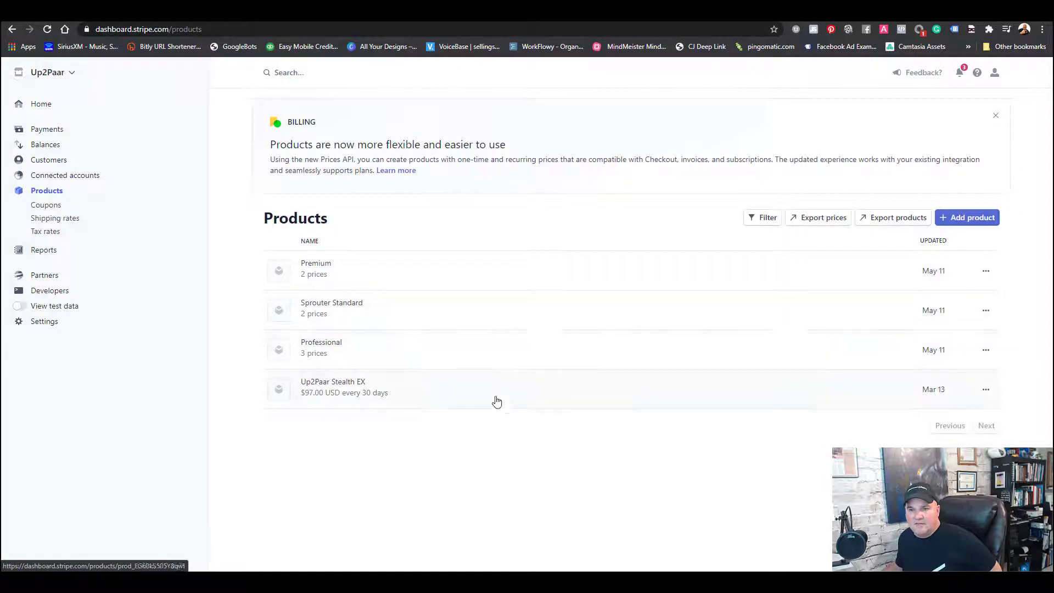
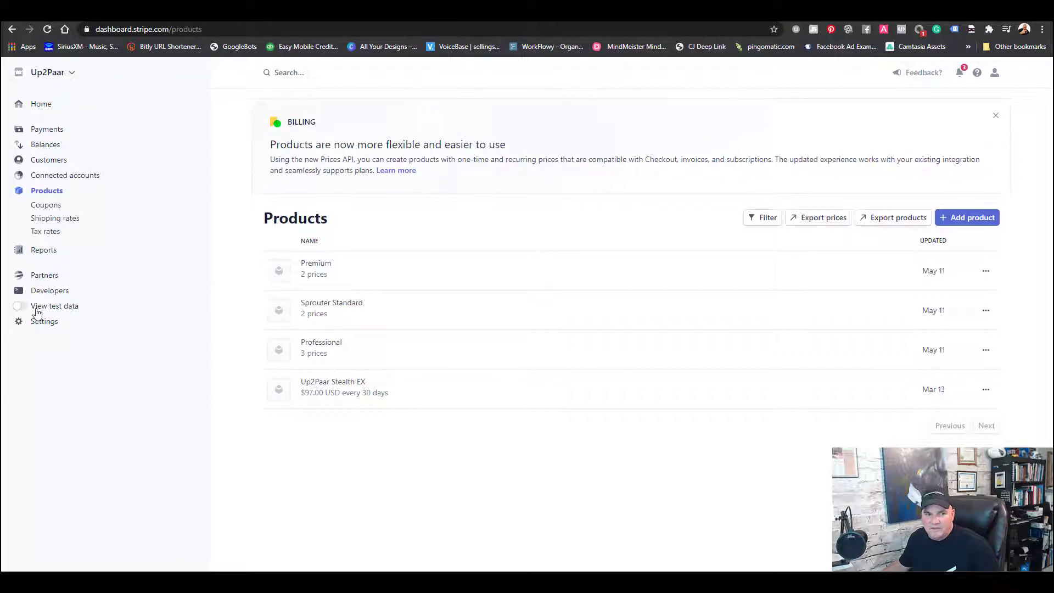
- Toggle Stripe's View test data on, off and on again so test-mode products show
click(21, 308)
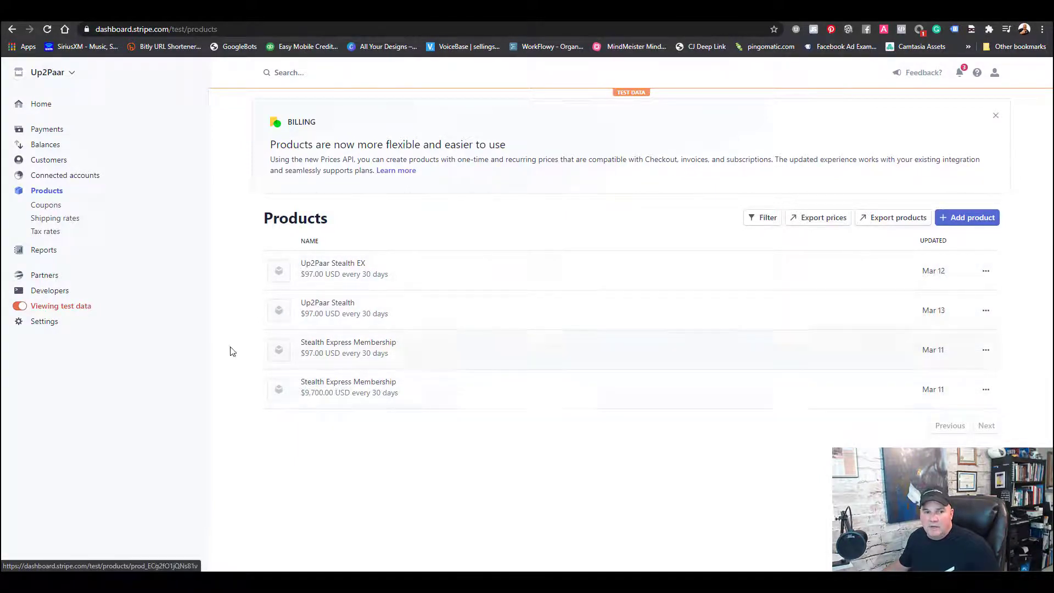
click(18, 307)
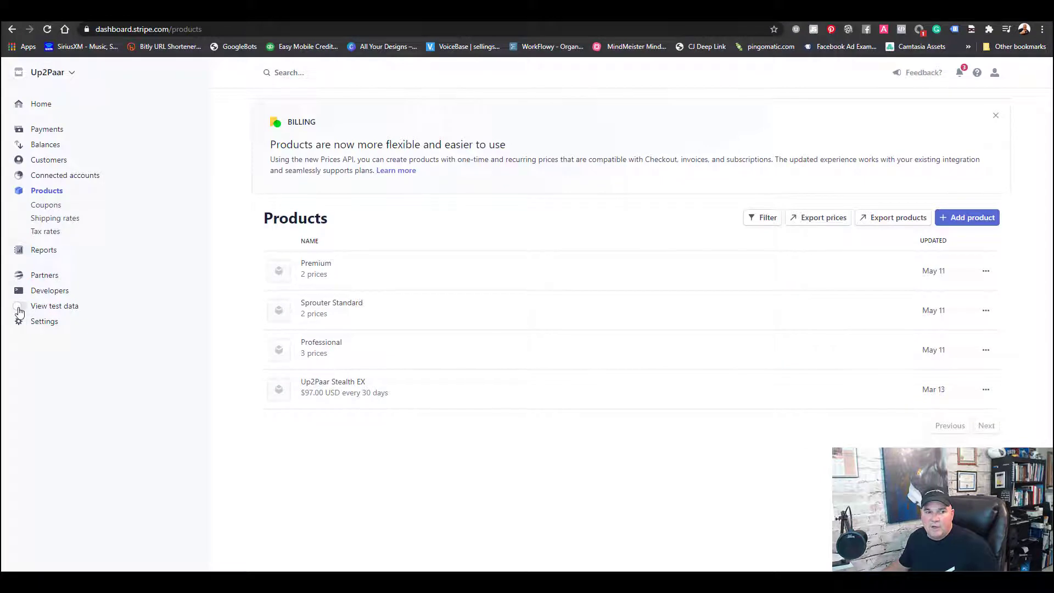
click(19, 308)
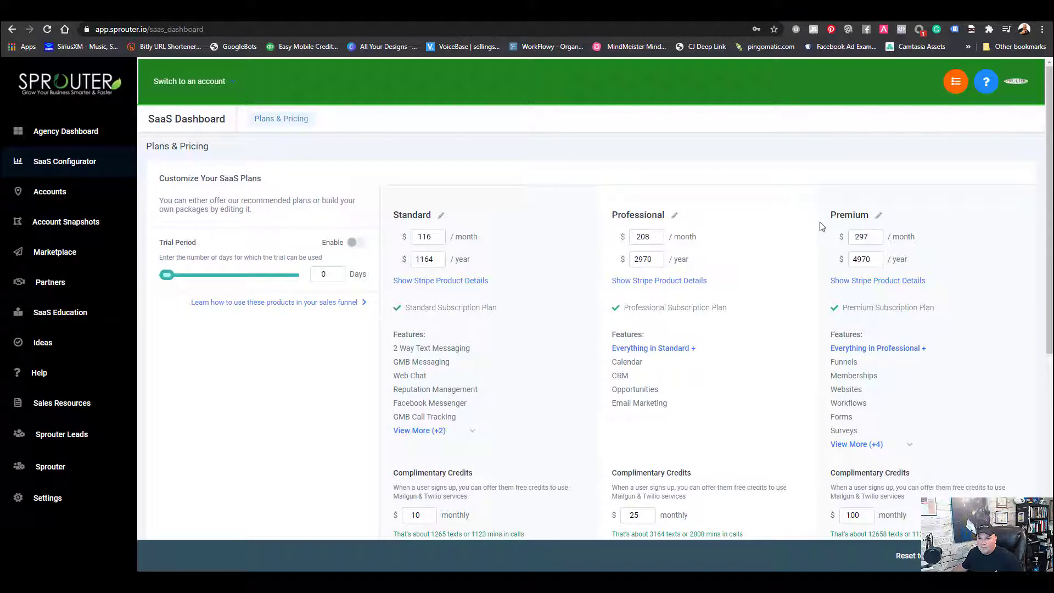
- Switch into the Agency 123 account and open Settings > Integrations to see the connected Stripe account
click(213, 92)
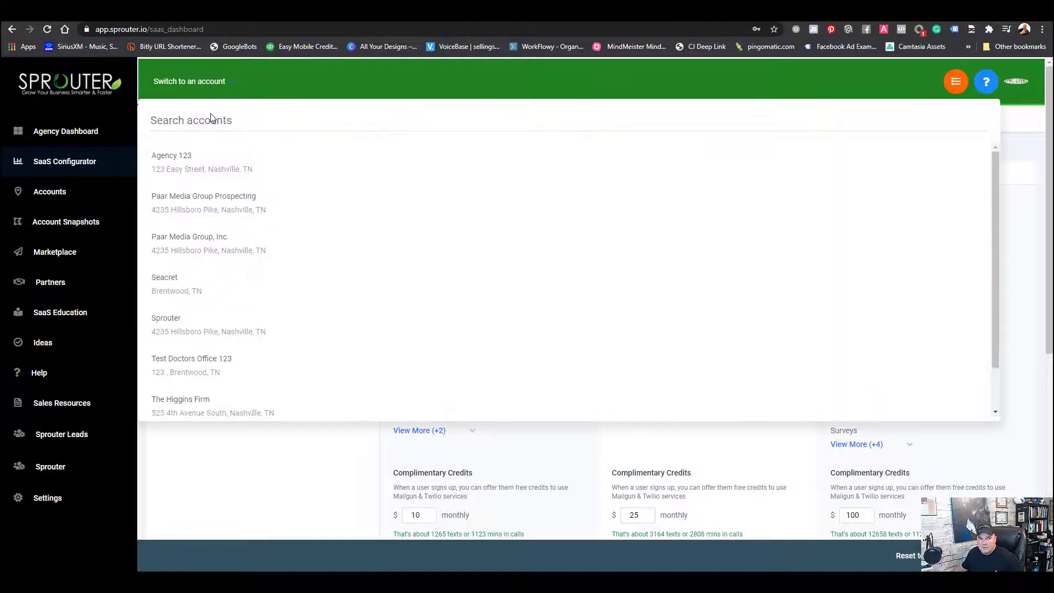
click(197, 162)
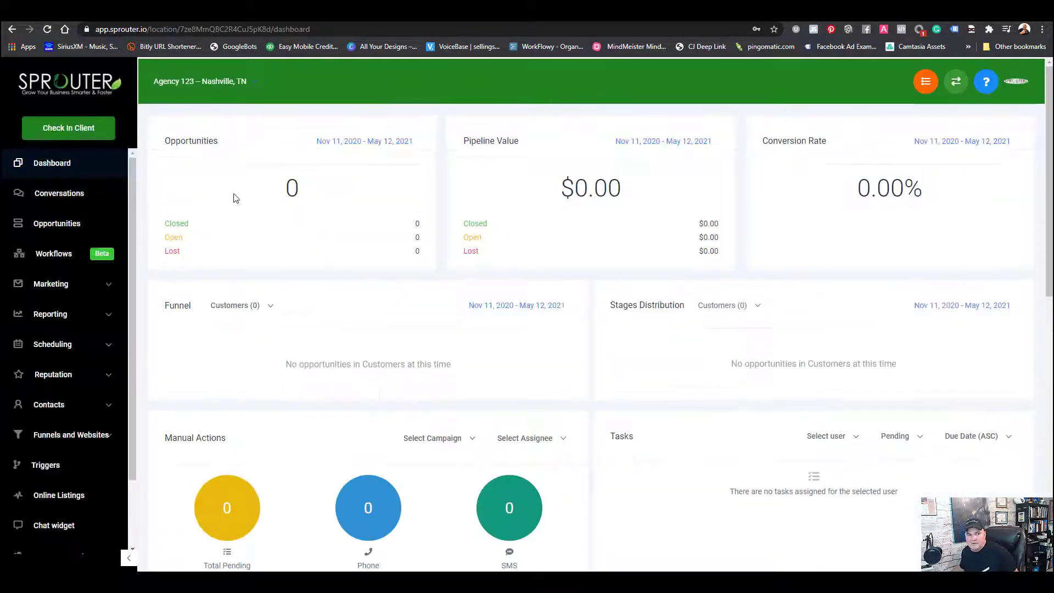
scroll(117, 483, down, 2)
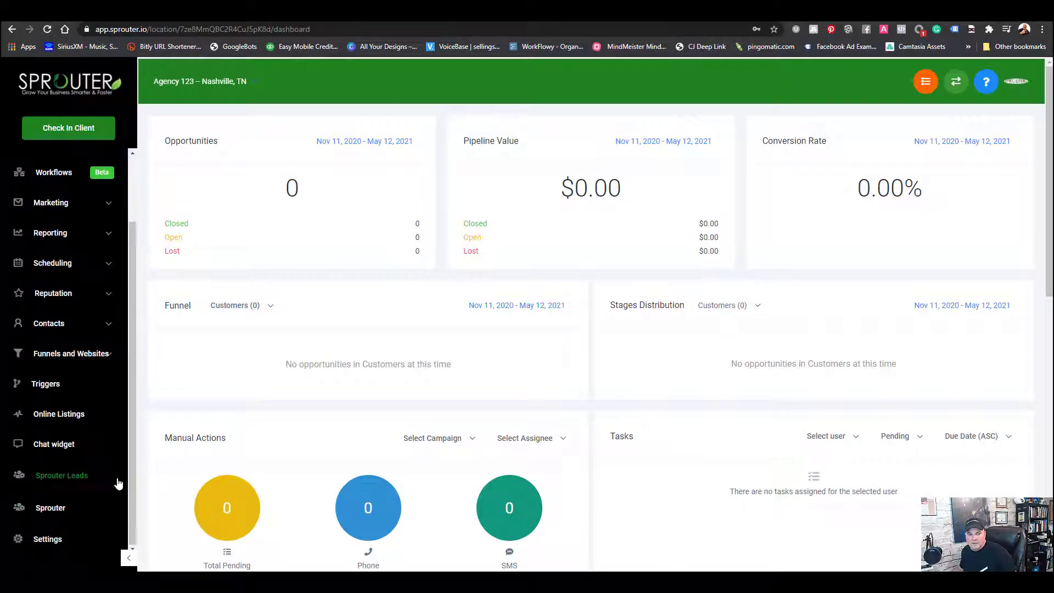
click(50, 544)
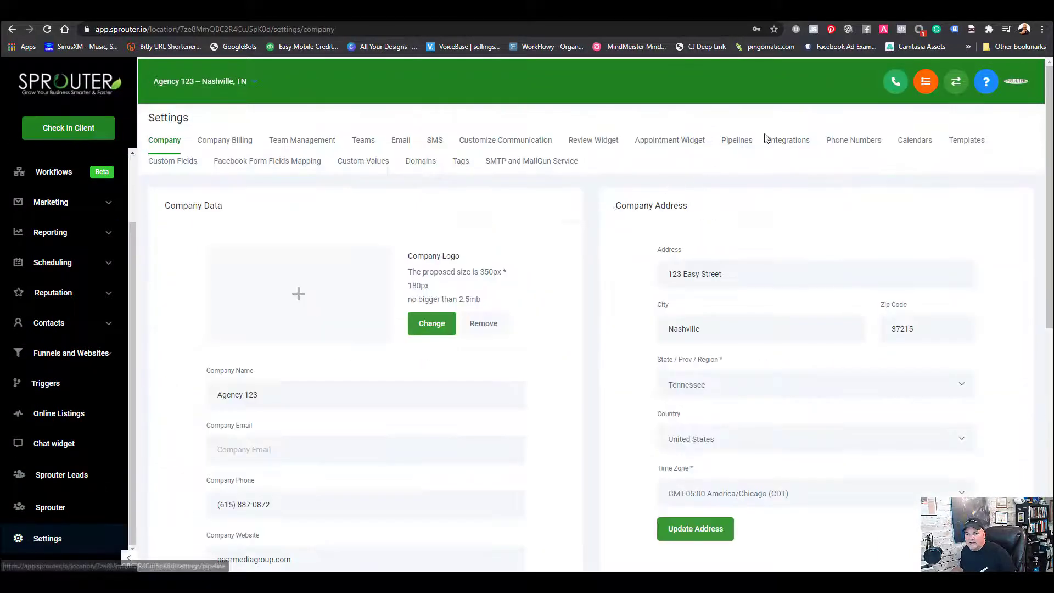
click(791, 144)
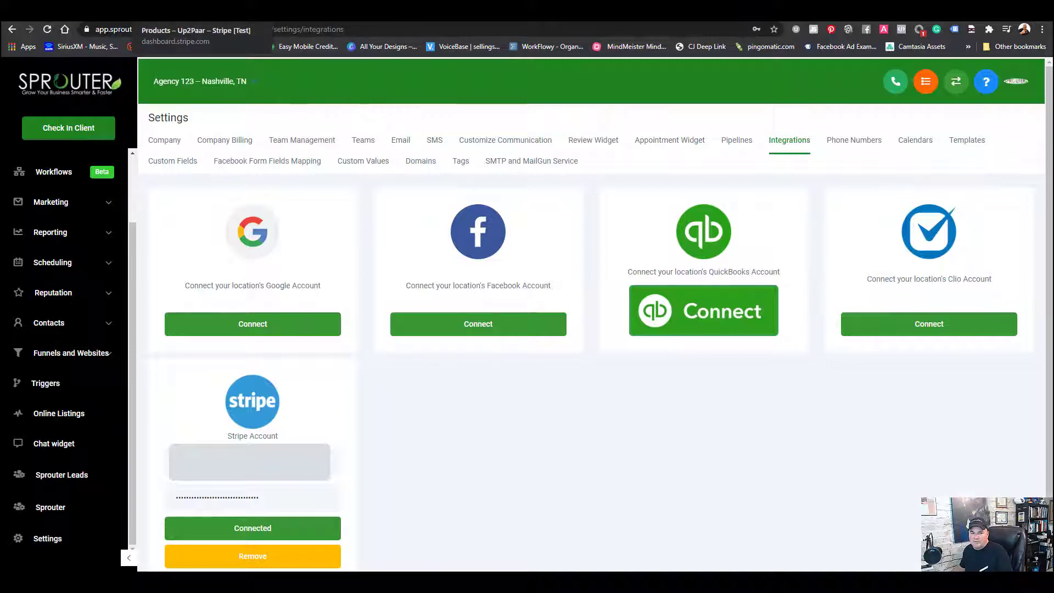
- In Stripe, go to the Developers > API keys page
click(182, 11)
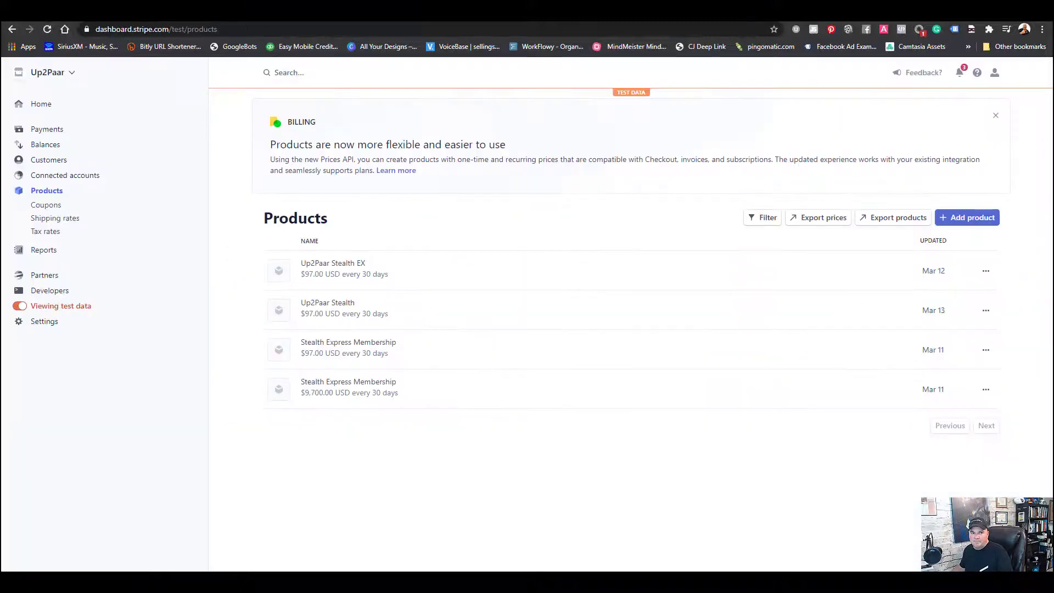
click(55, 292)
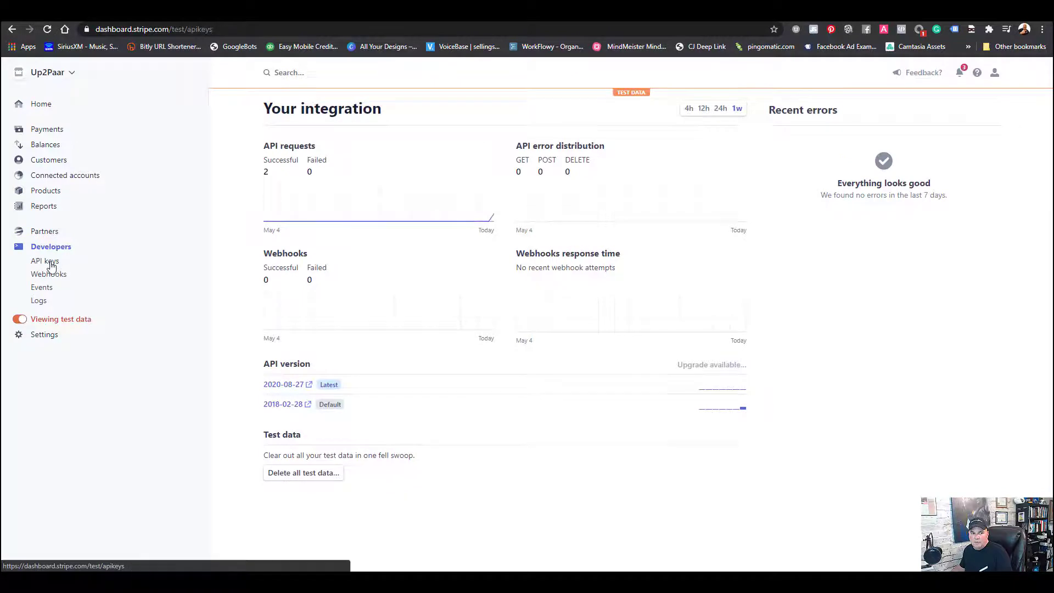
click(51, 263)
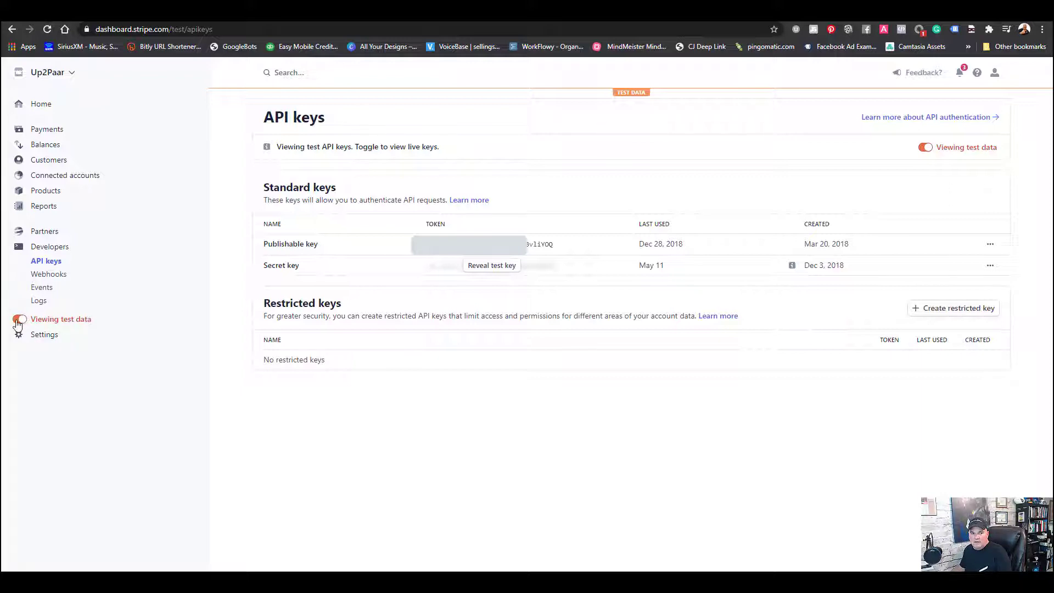
- Select the live publishable key, then switch back to test data and select the test publishable key
click(19, 321)
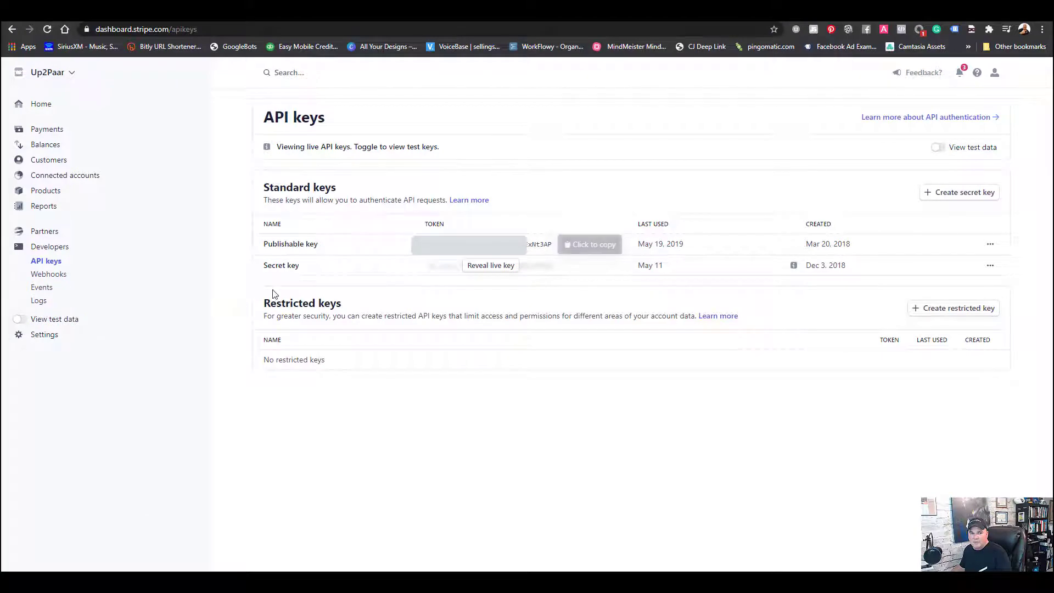
drag(557, 248, 417, 254)
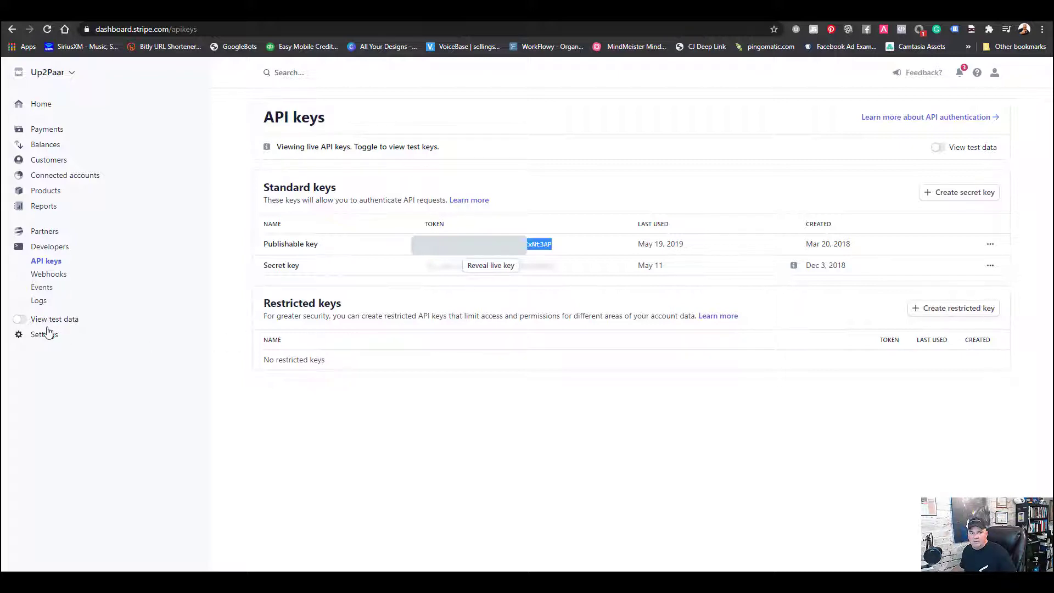
click(24, 322)
drag(567, 253, 407, 254)
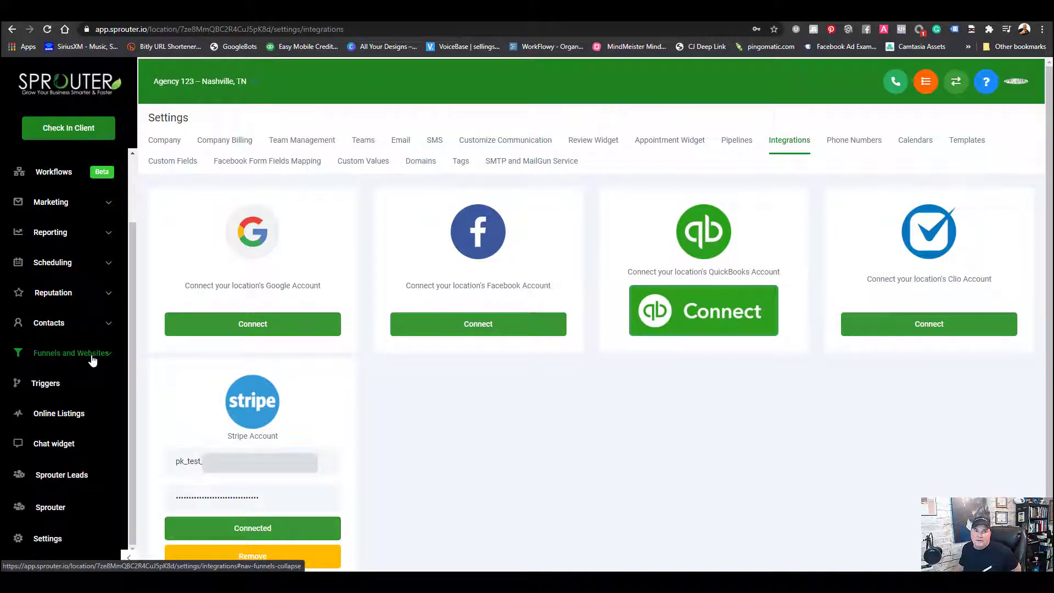
- Create a new funnel named 'SaaS Beast Mode'
click(92, 357)
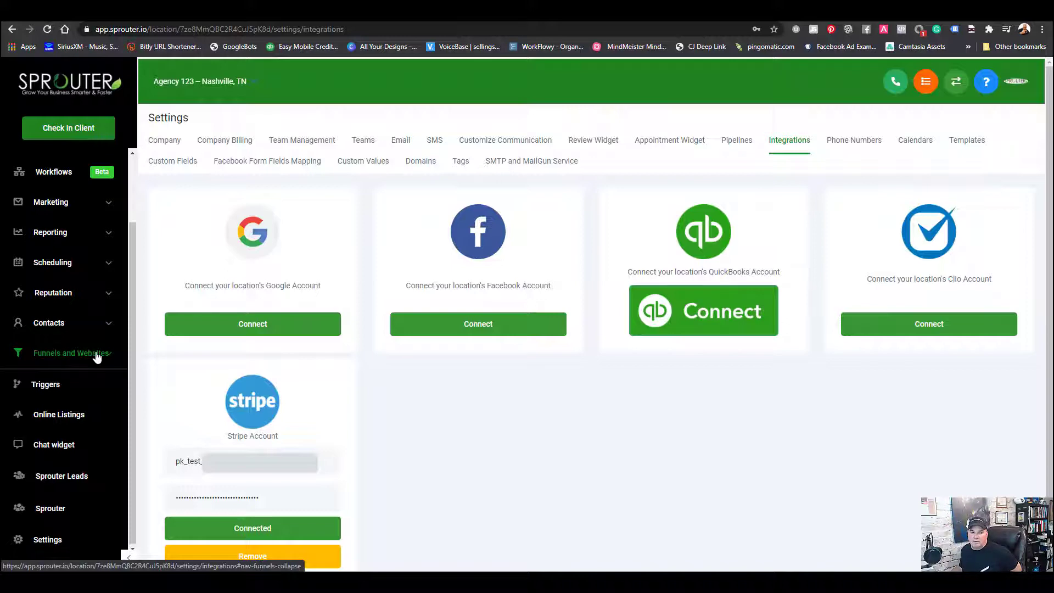
click(45, 394)
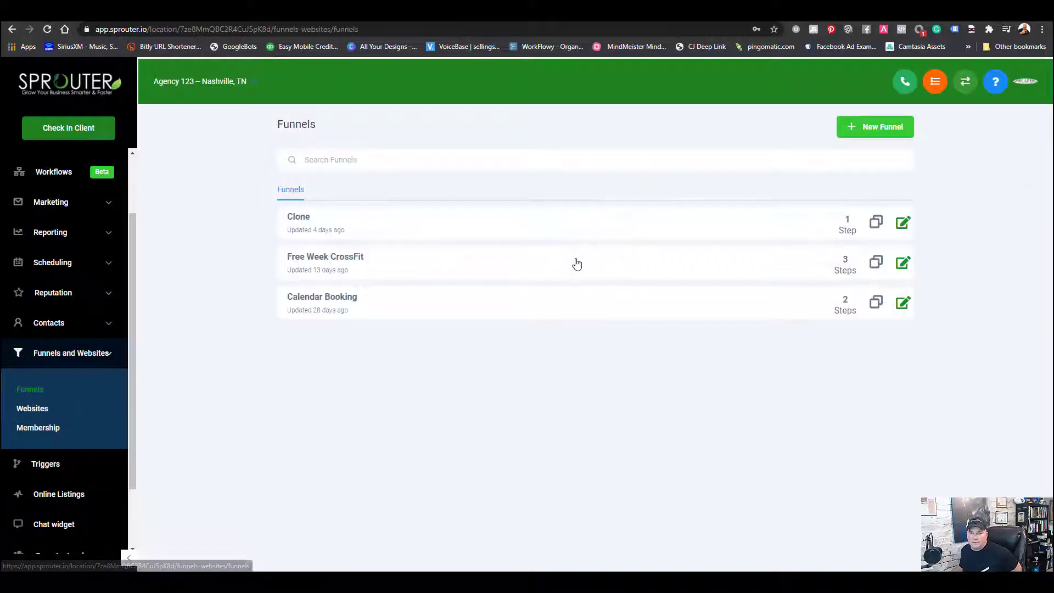
click(883, 133)
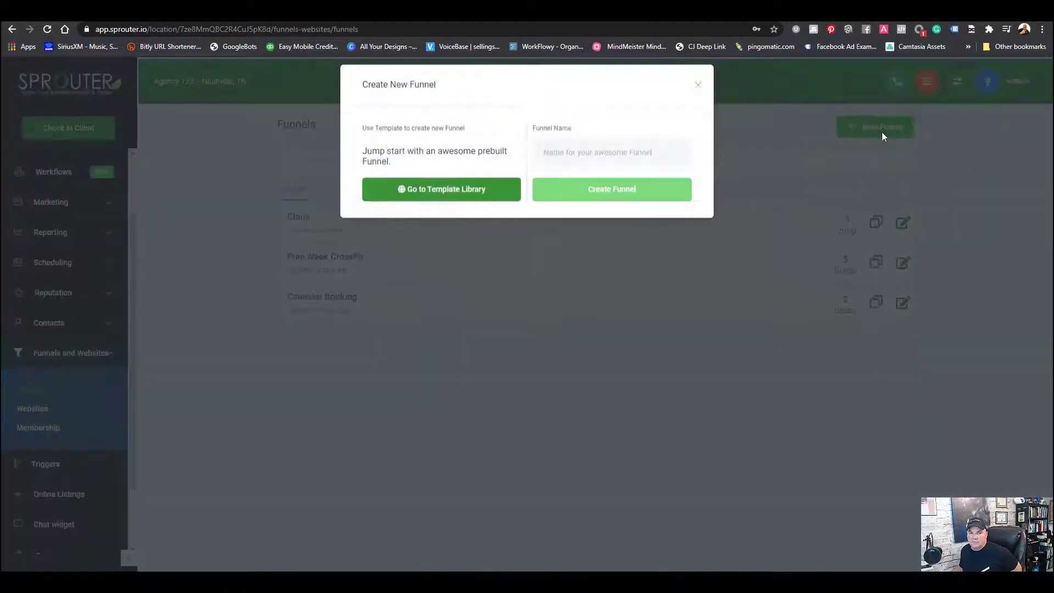
click(619, 159)
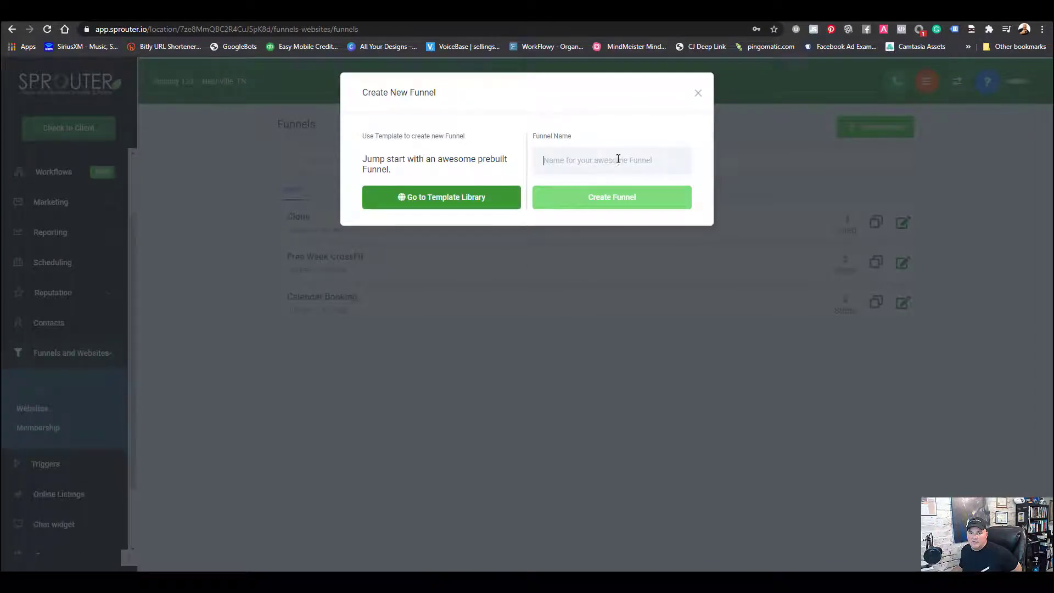
text(Saa)
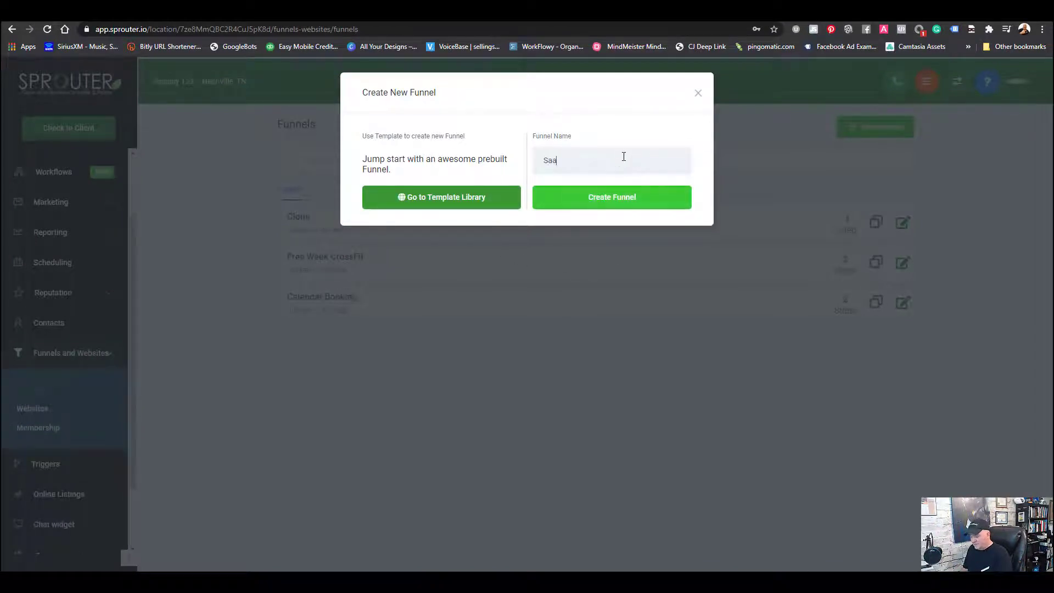
text(S Beast Mode)
key(Return)
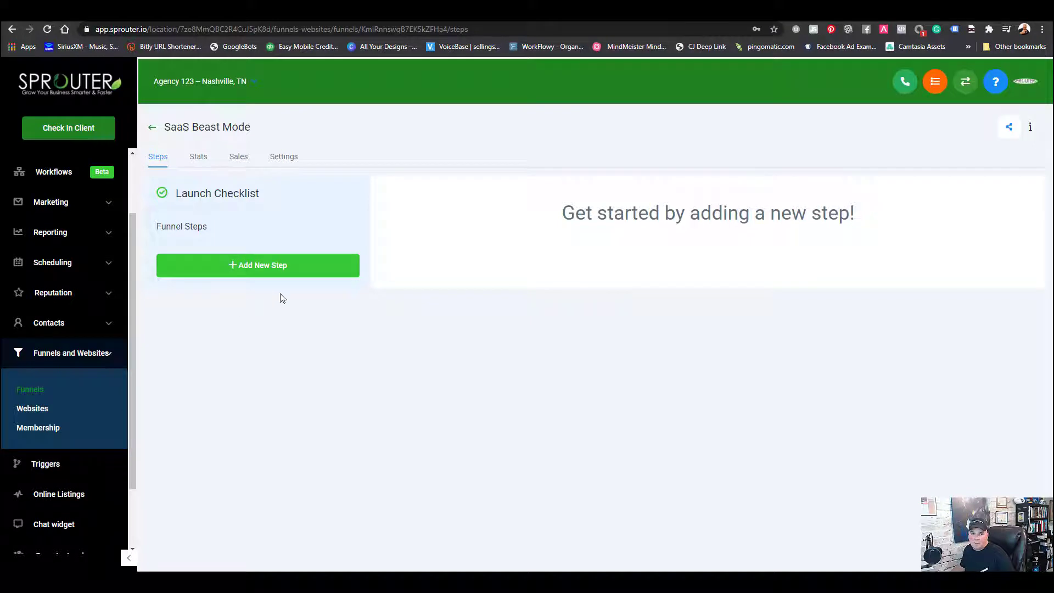
- Add a funnel step named 'Pricing' to the funnel
click(256, 266)
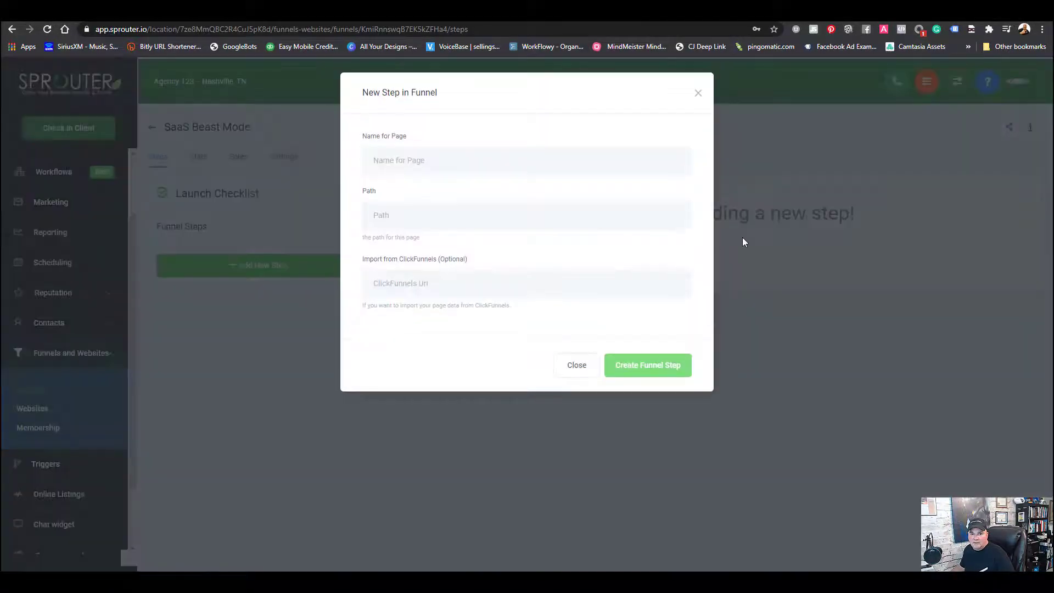
click(411, 161)
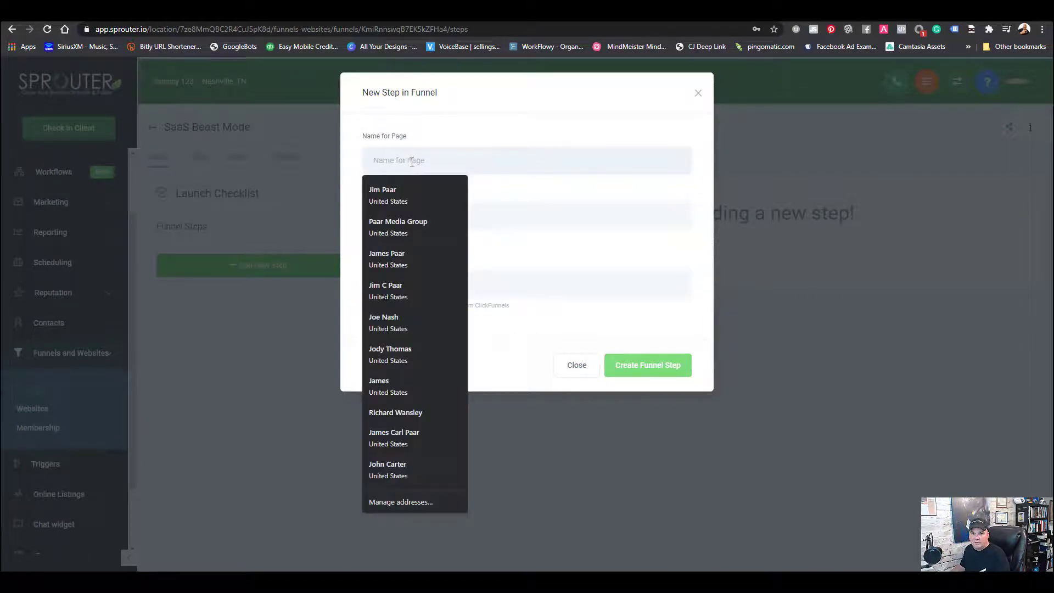
text(P)
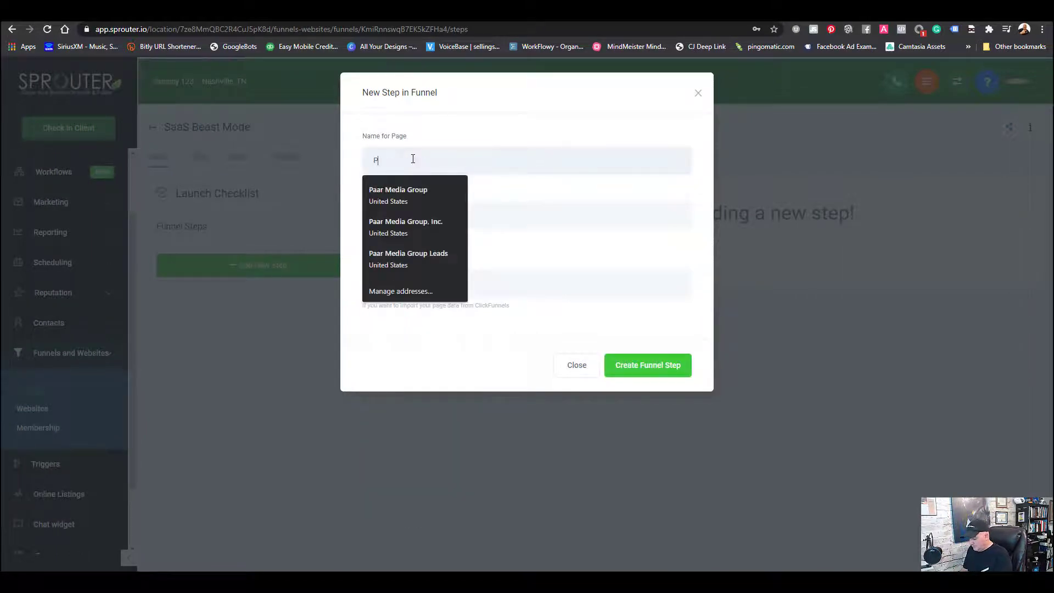
text(ricing)
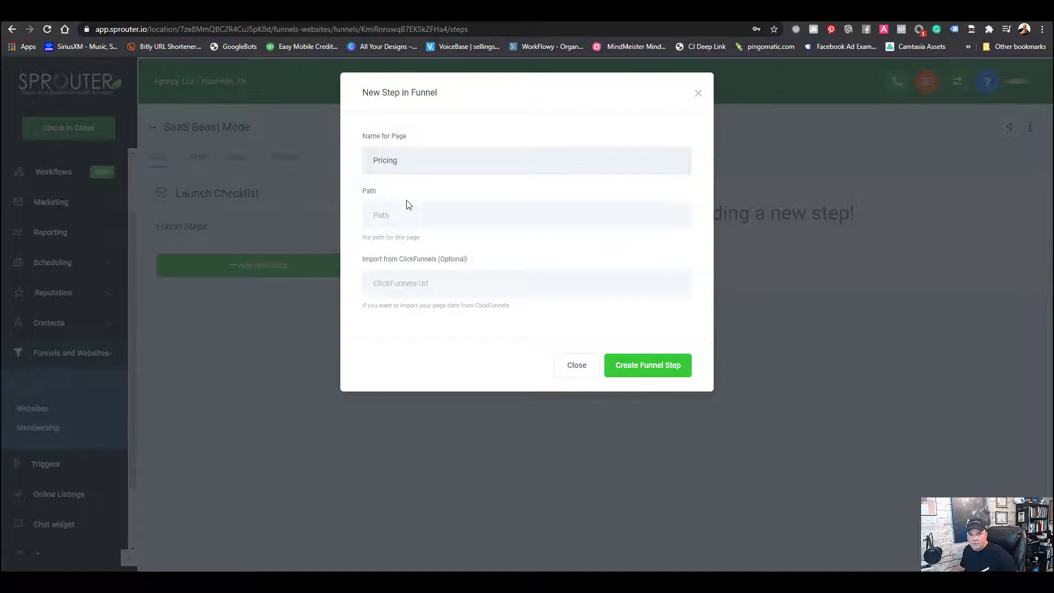
click(659, 371)
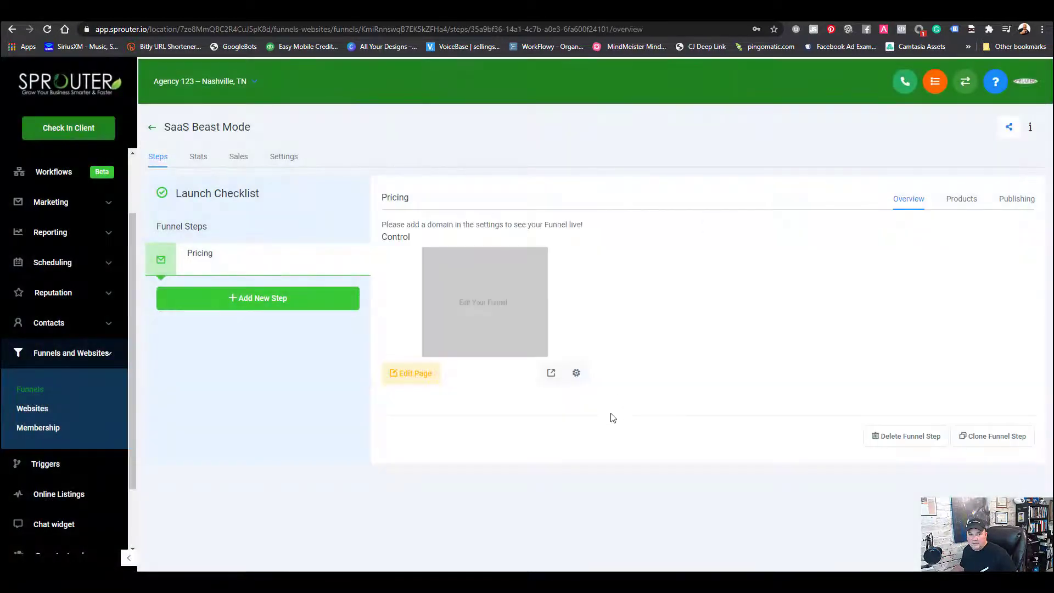
- Edit the Pricing page and add a Full Width section with a 3 Column row
click(419, 373)
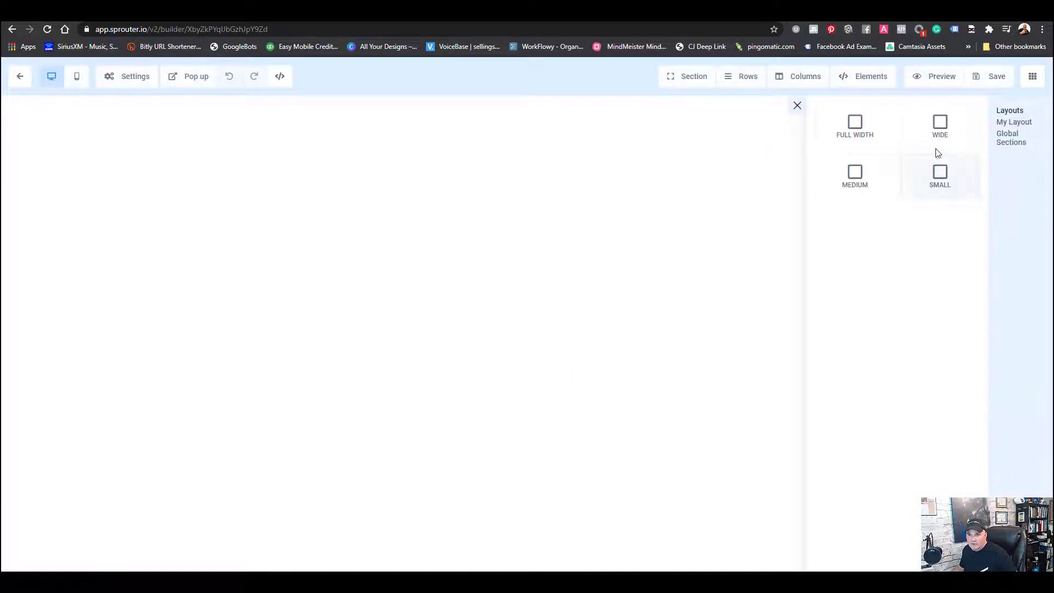
drag(870, 134, 454, 146)
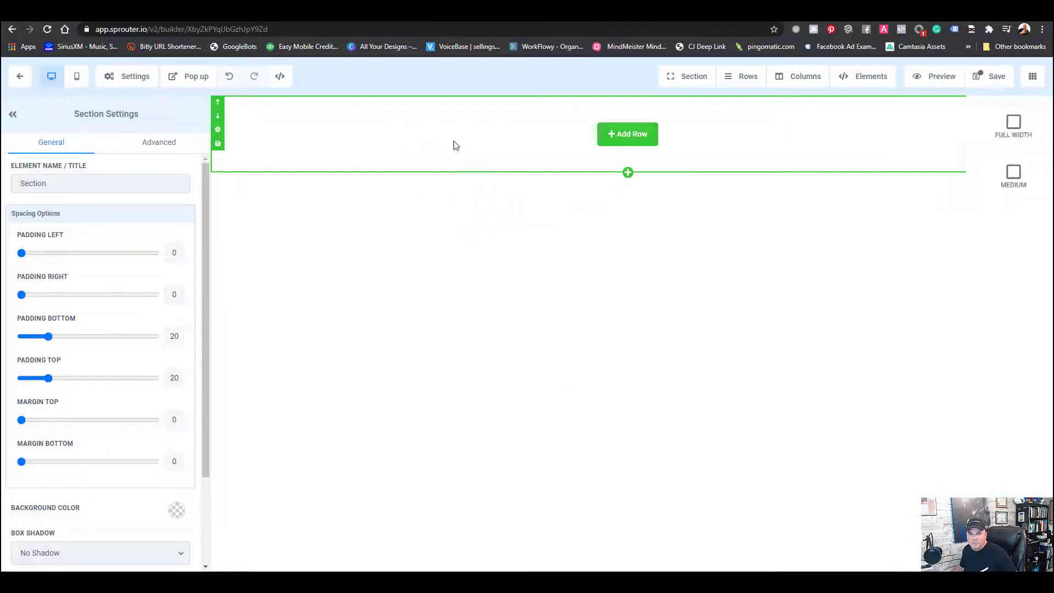
click(761, 78)
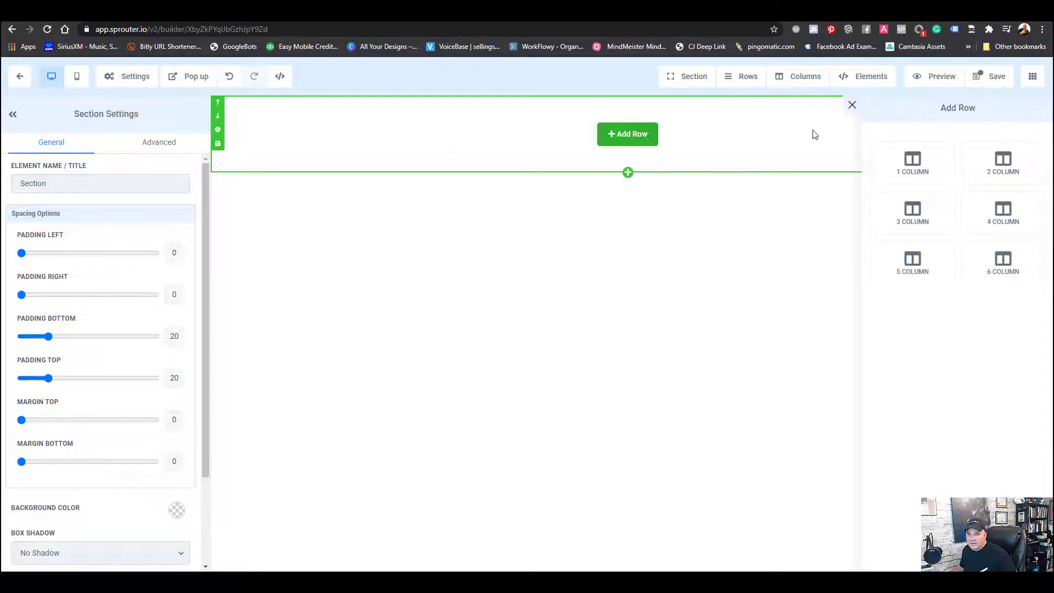
click(919, 219)
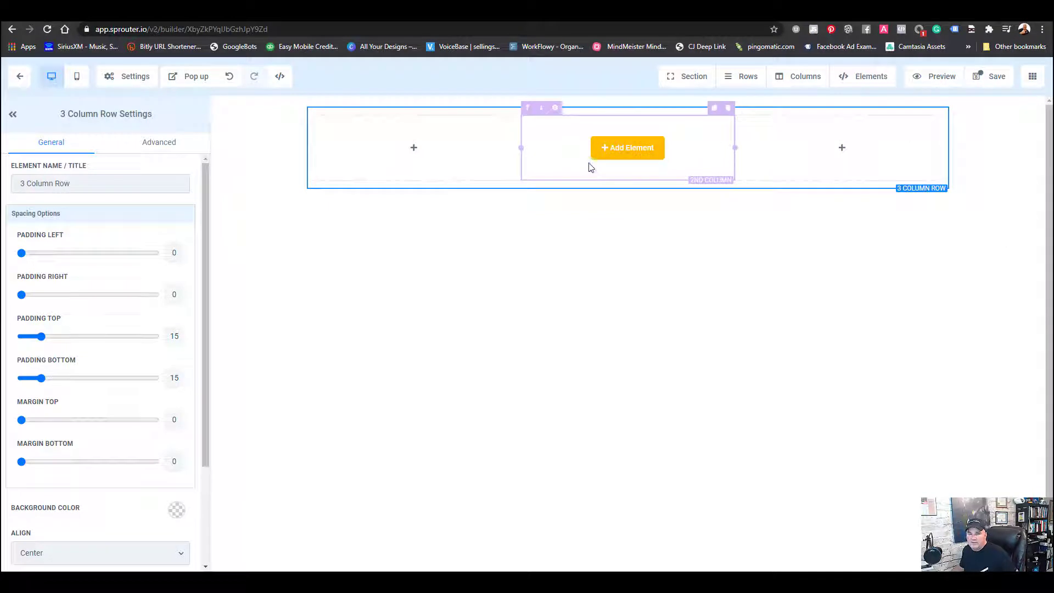
- Add a Headline element to each of the three columns
click(427, 156)
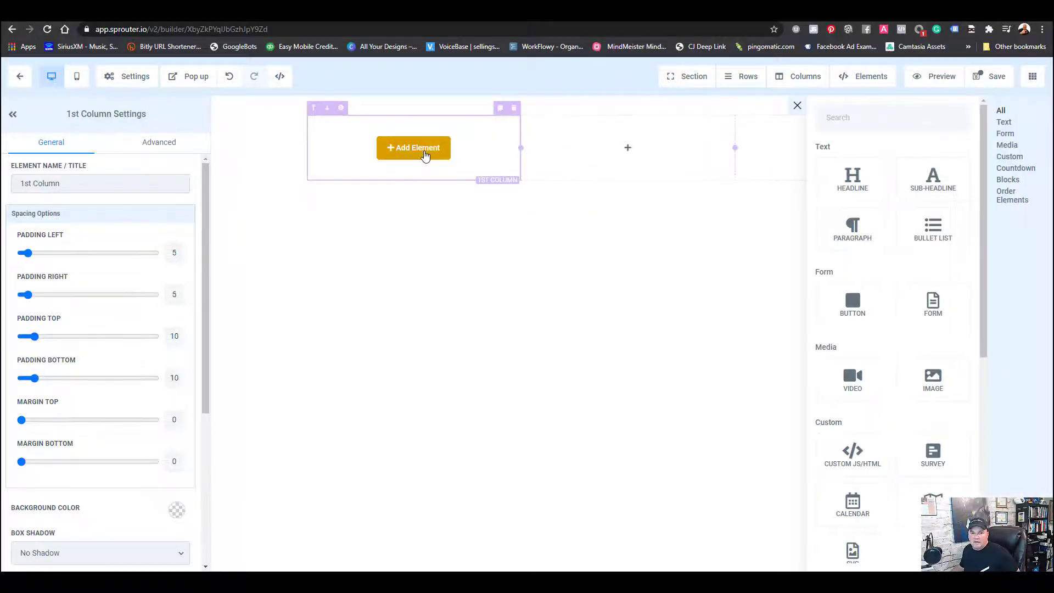
click(852, 196)
click(624, 152)
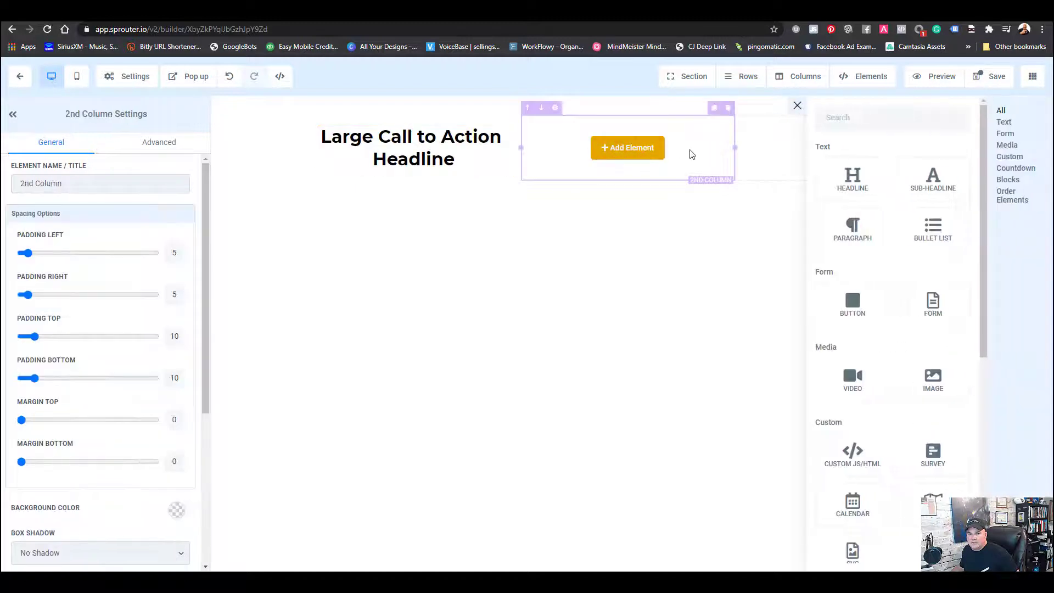
click(854, 187)
click(836, 148)
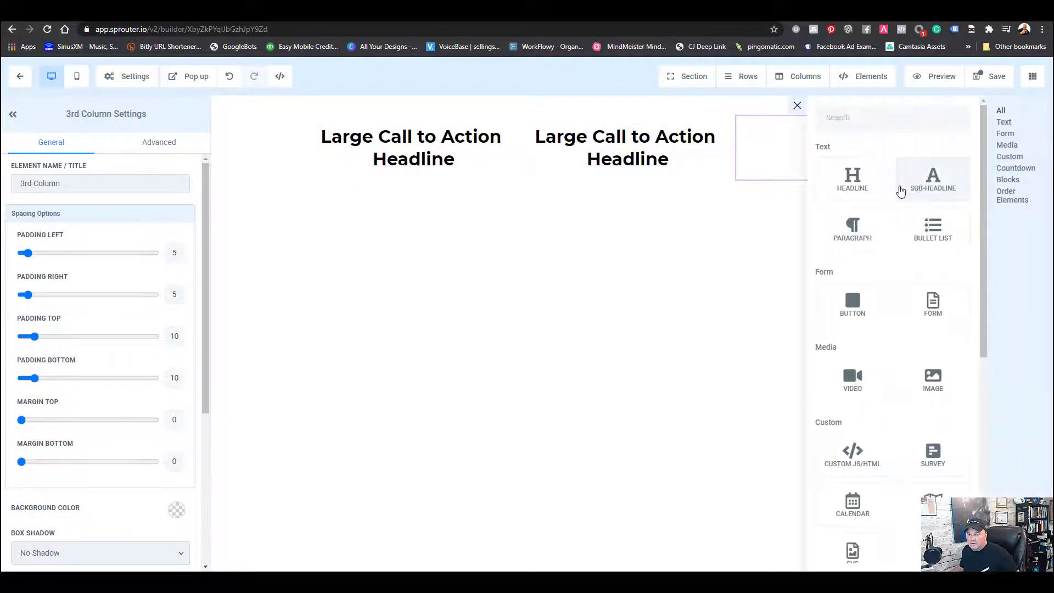
click(857, 187)
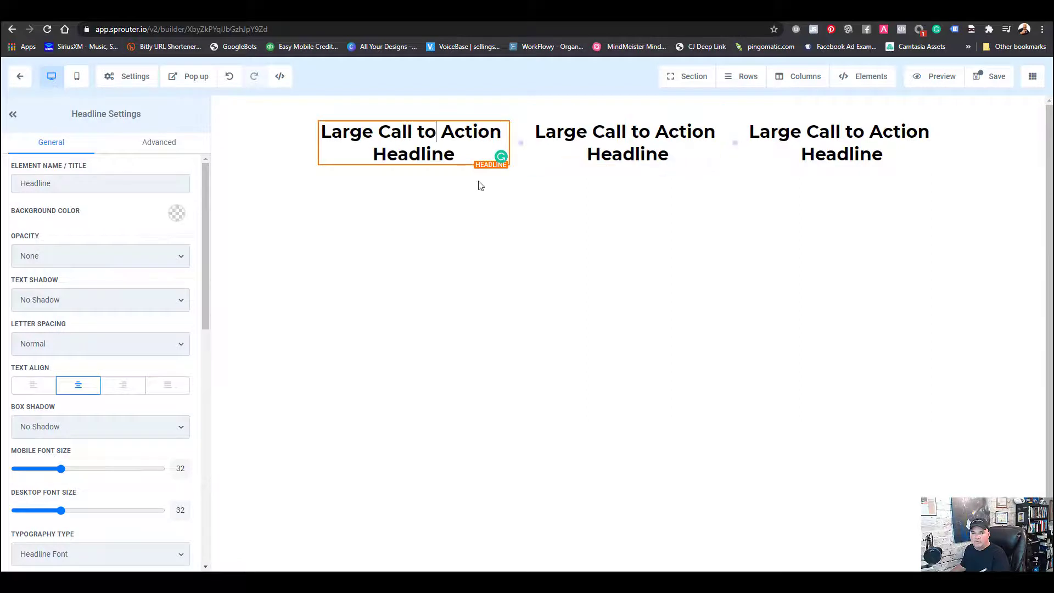
- Retype the headlines as Standard, Premium and Professional and save the page
drag(456, 159, 273, 115)
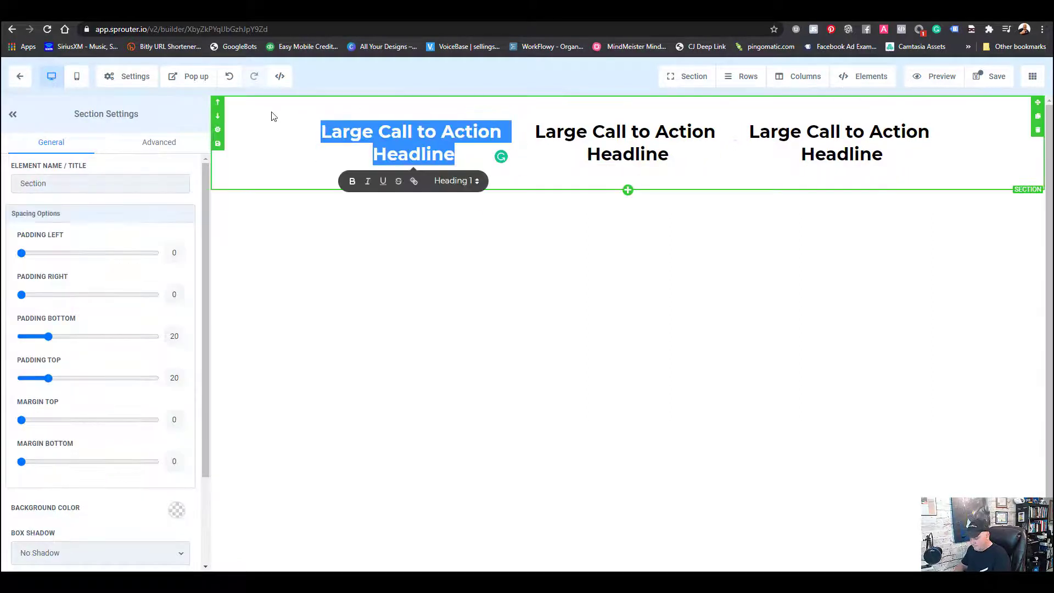
text(Standard)
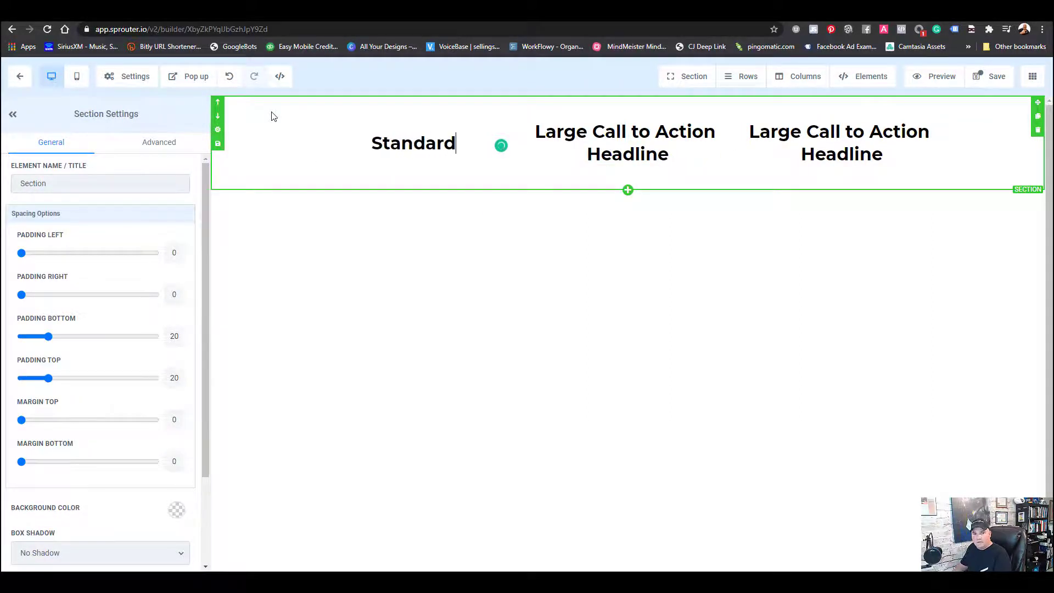
drag(672, 161, 523, 116)
text(Premium)
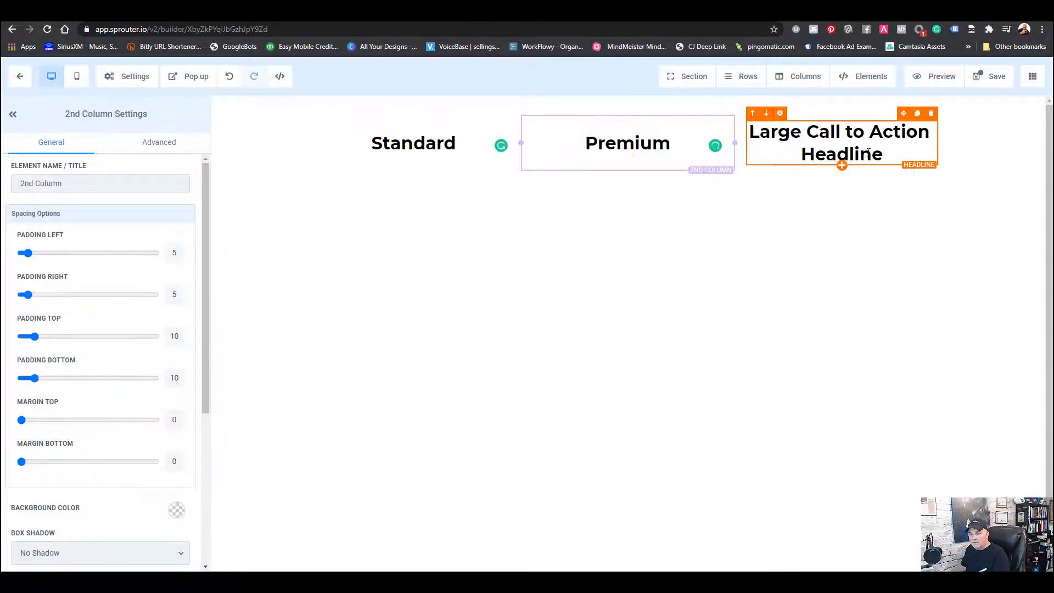
drag(868, 152, 692, 108)
text(Professional)
key(ctrl+s)
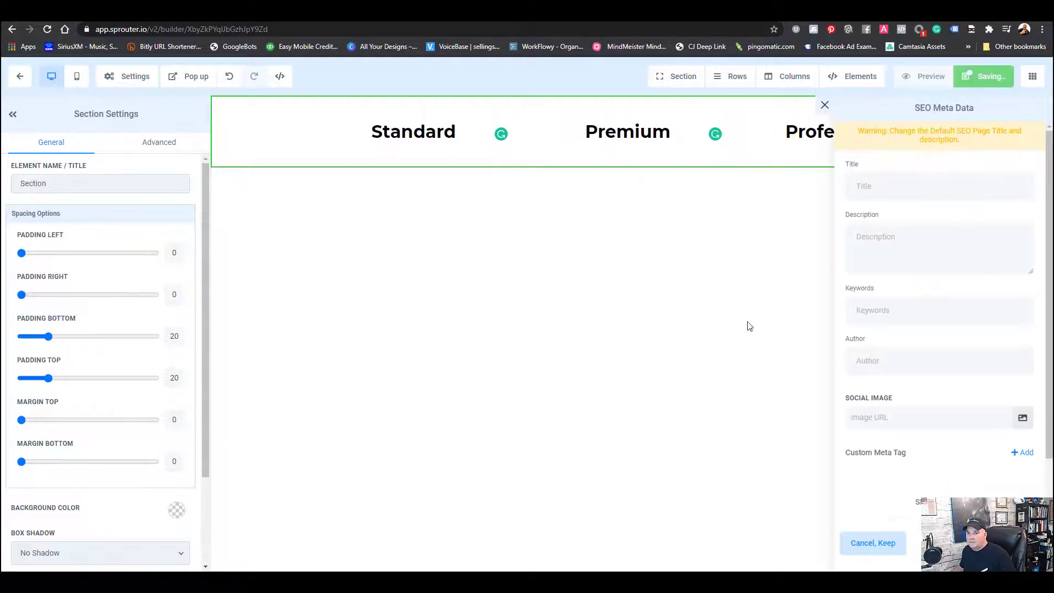
click(782, 297)
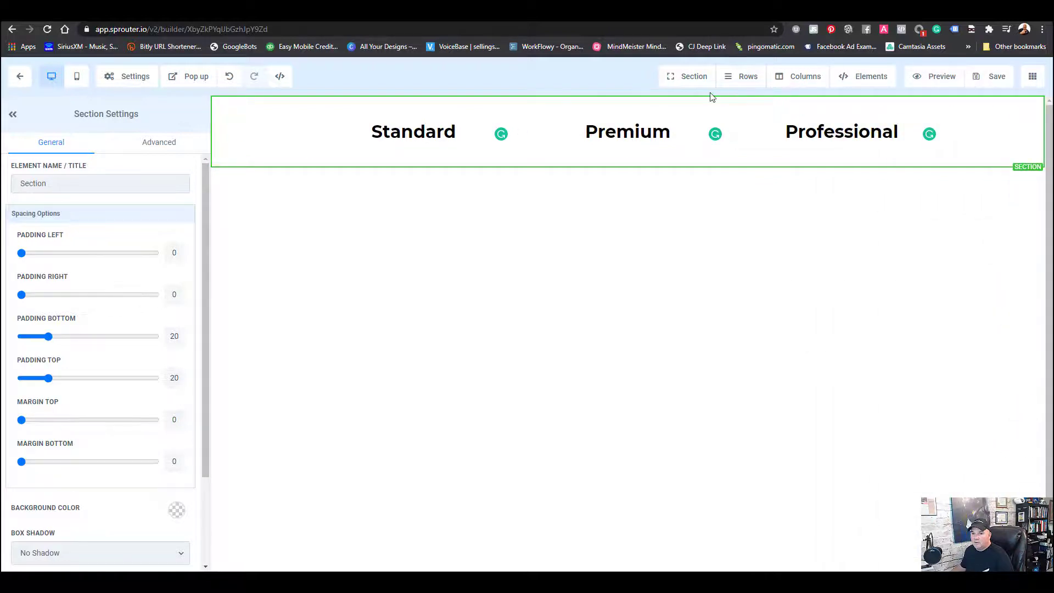
click(413, 144)
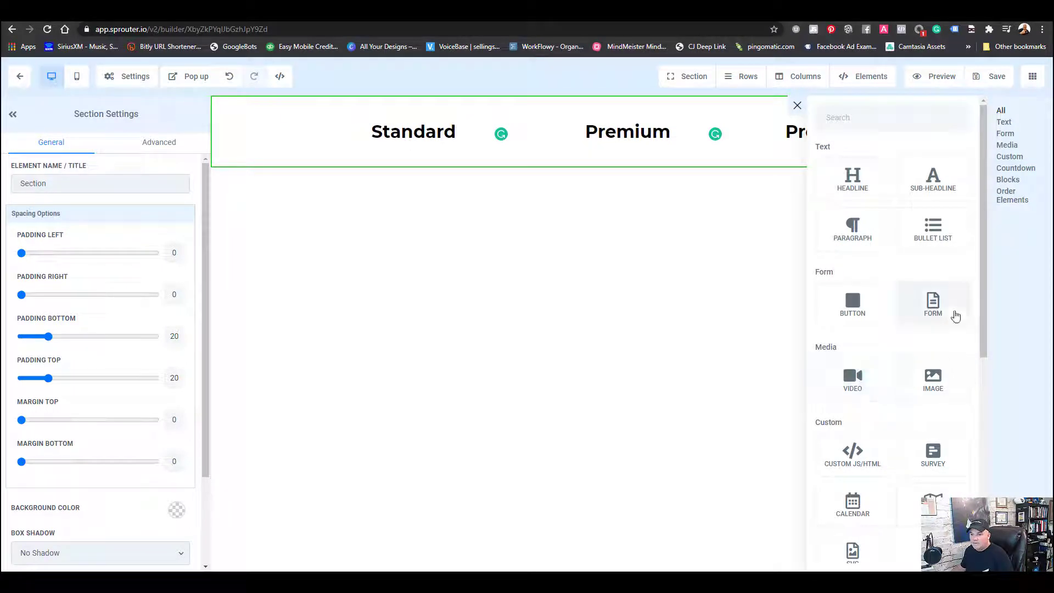
- Add a bullet list under Standard and copy it under Premium and Professional
drag(454, 147, 435, 165)
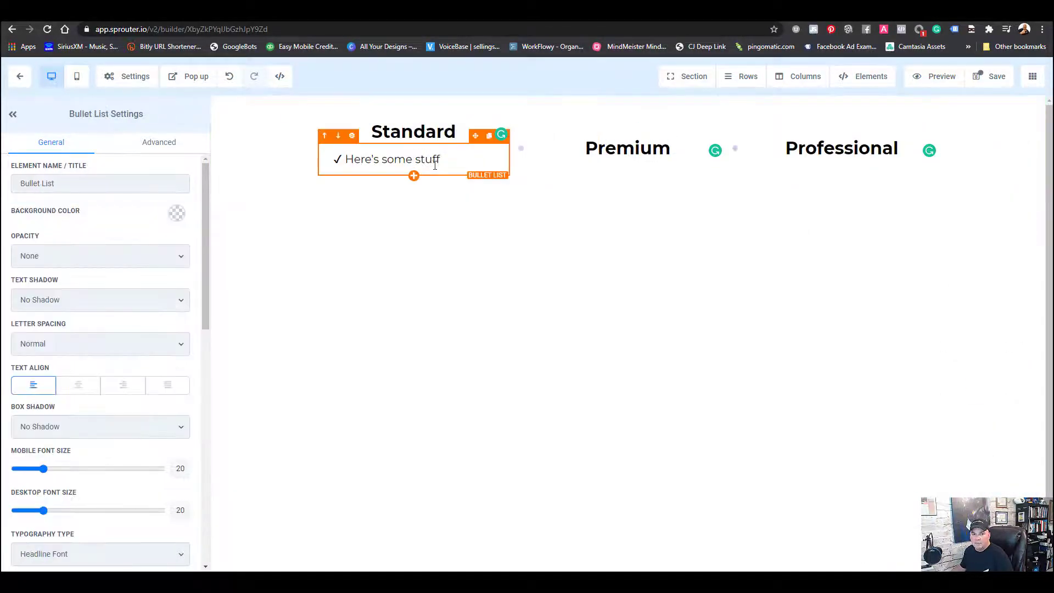
click(488, 136)
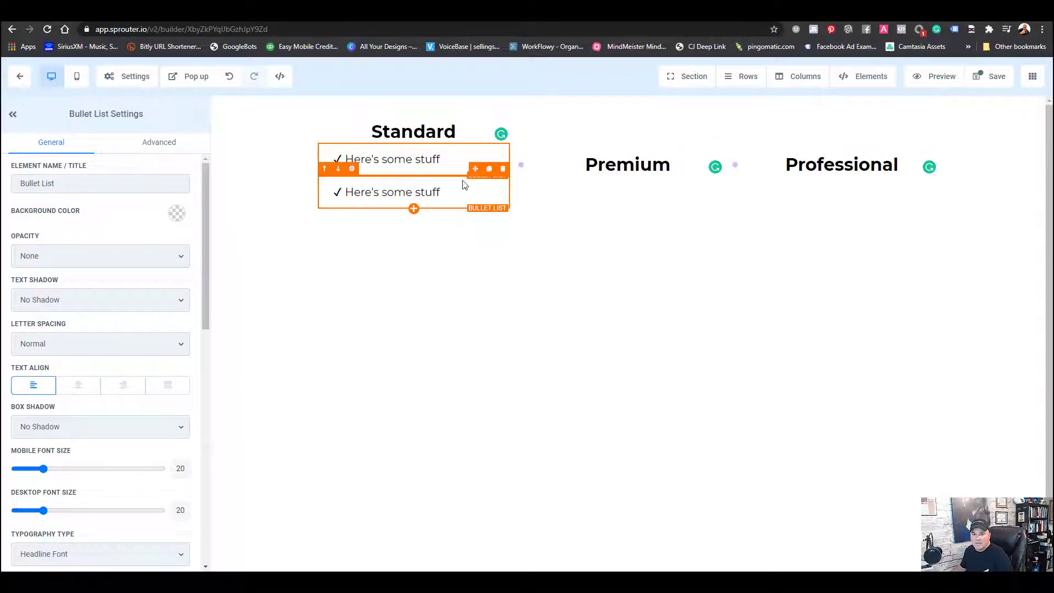
drag(476, 169, 643, 175)
click(703, 136)
drag(697, 147, 869, 160)
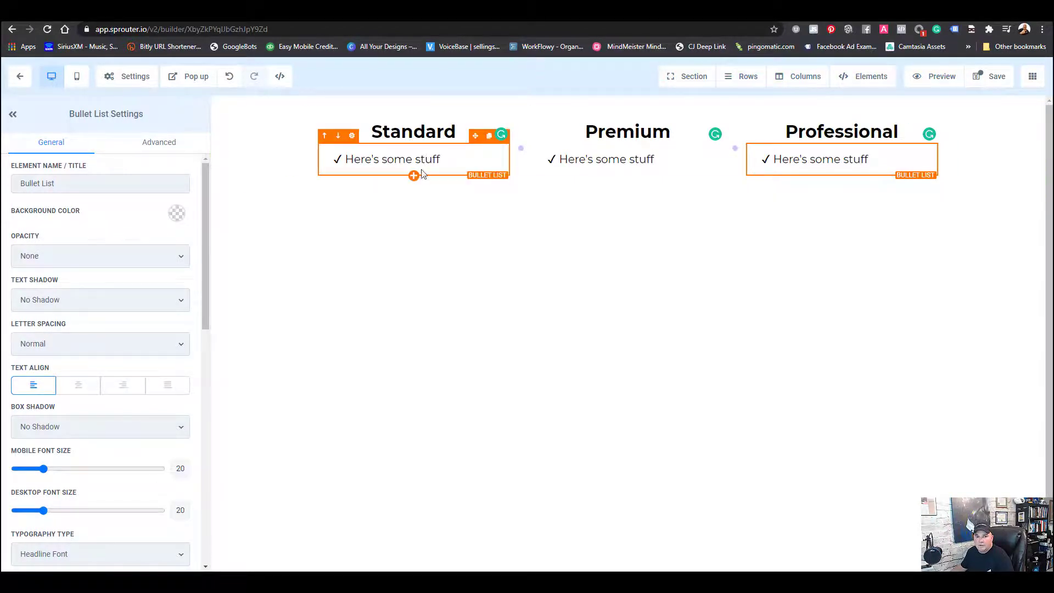
- Add a Click to Sign Up button under the Standard list and copy it into the other columns
click(414, 176)
click(829, 294)
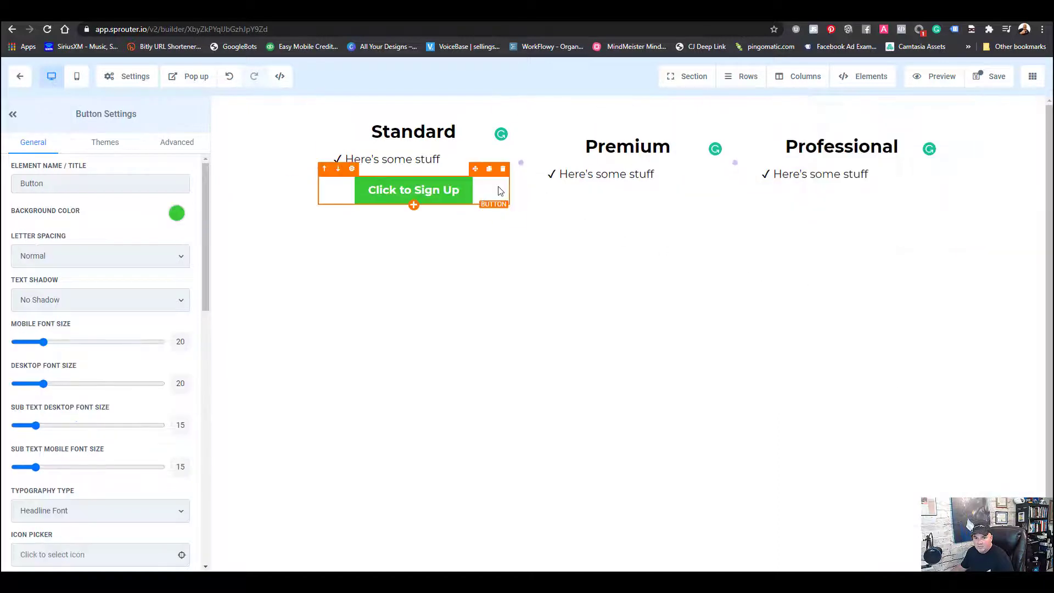
click(488, 171)
drag(477, 201, 643, 189)
click(704, 168)
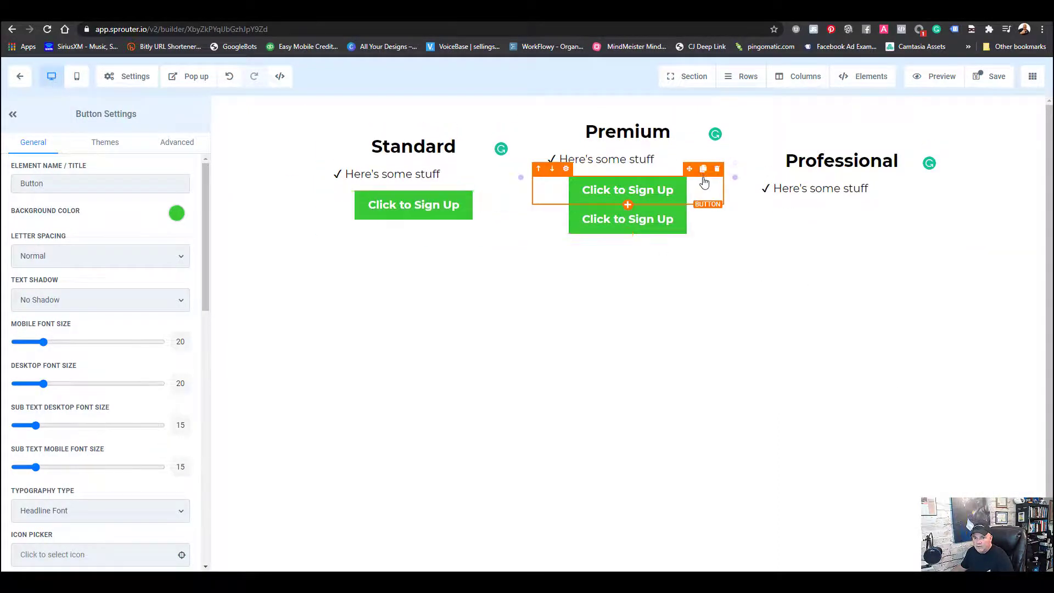
drag(691, 174, 862, 191)
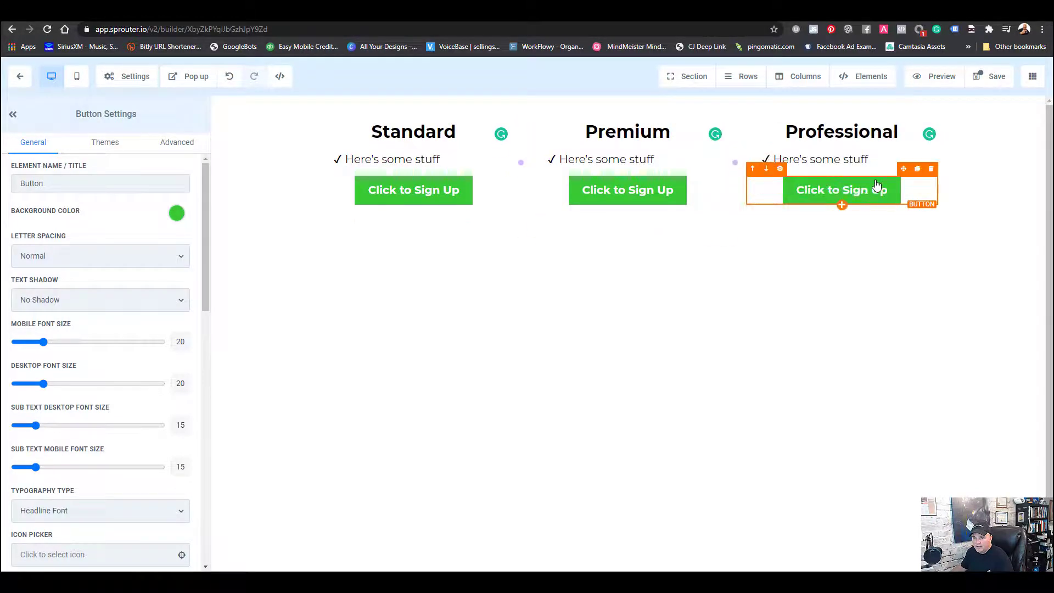
click(229, 76)
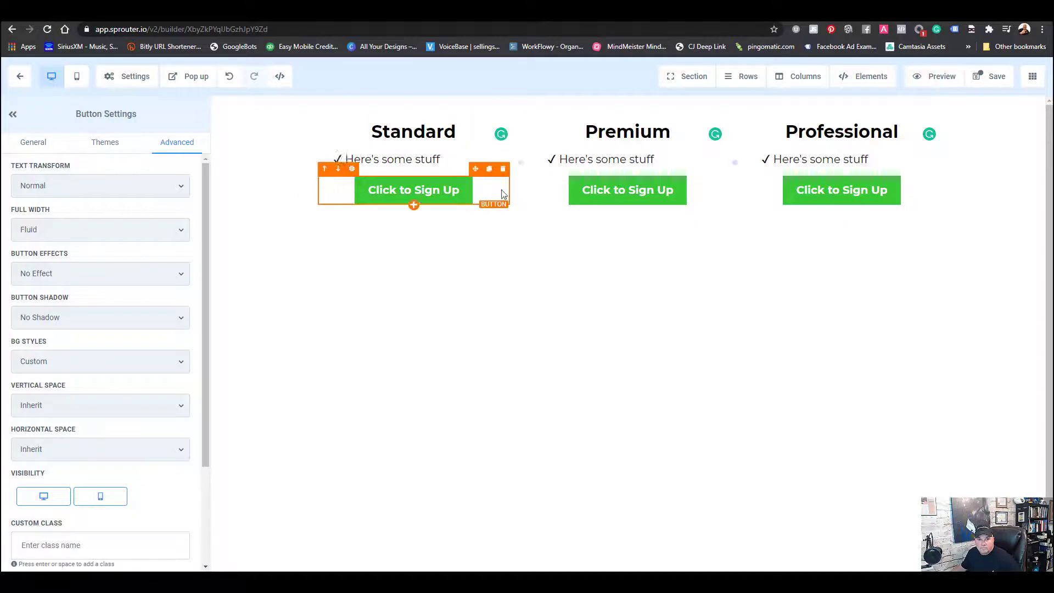
- Add a 1-column row to the popup and insert a 2 Step Order element
click(193, 76)
click(632, 210)
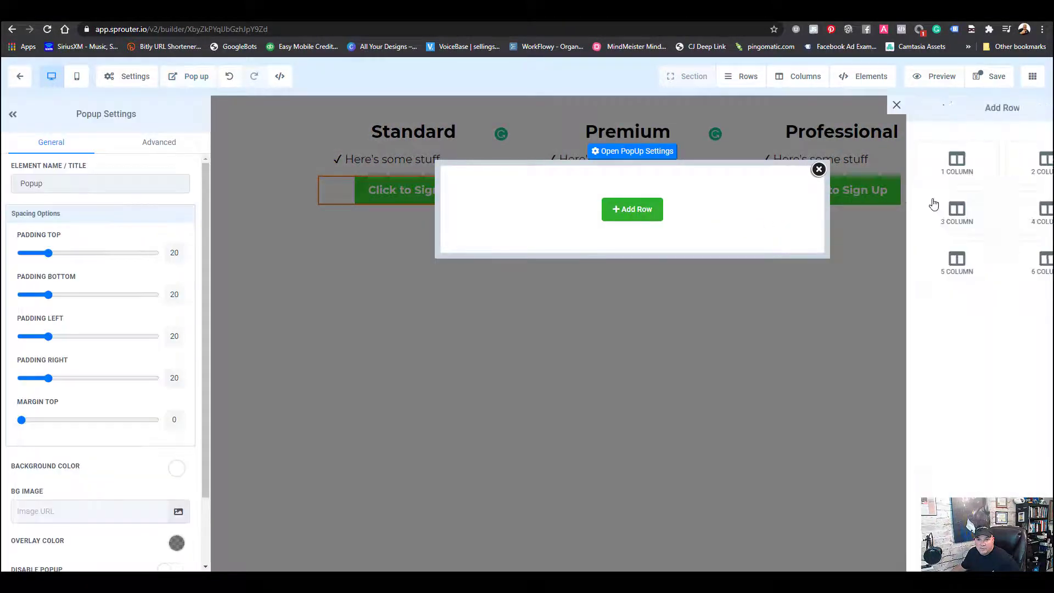
click(898, 174)
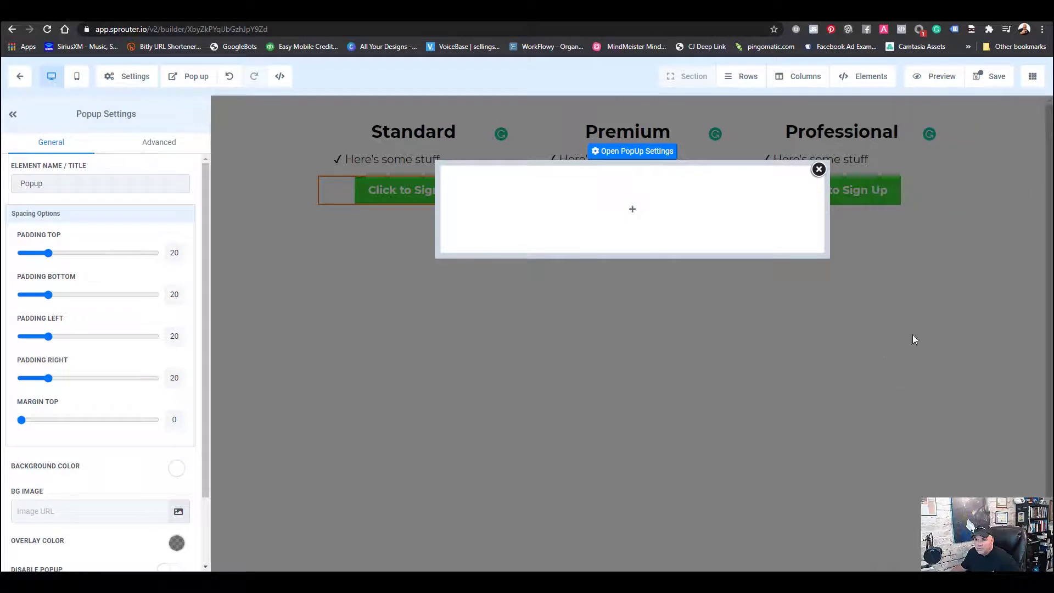
click(631, 209)
click(915, 165)
click(632, 225)
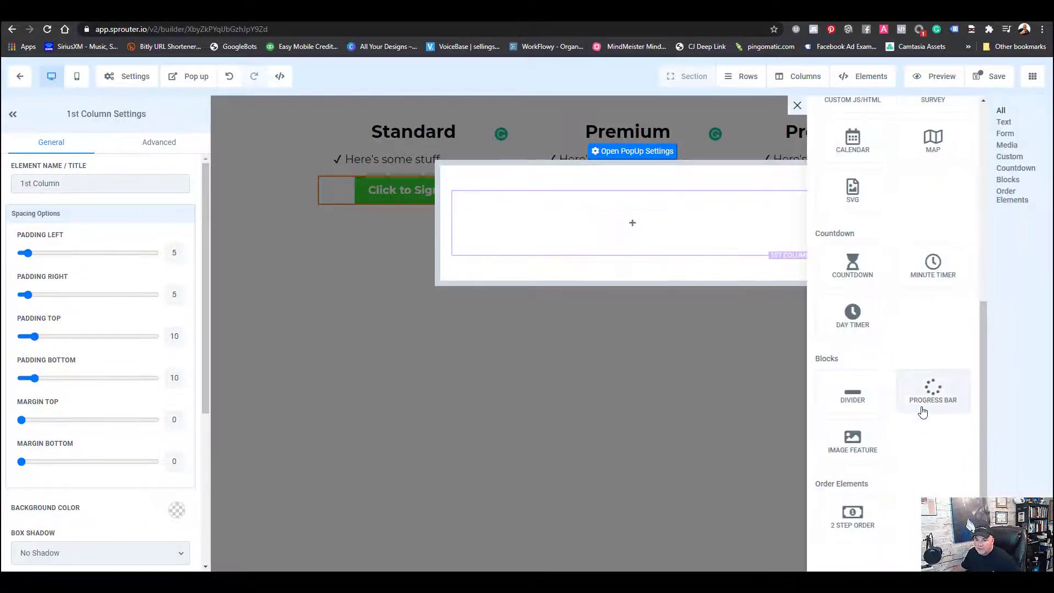
scroll(924, 360, up, 5)
scroll(930, 353, down, 5)
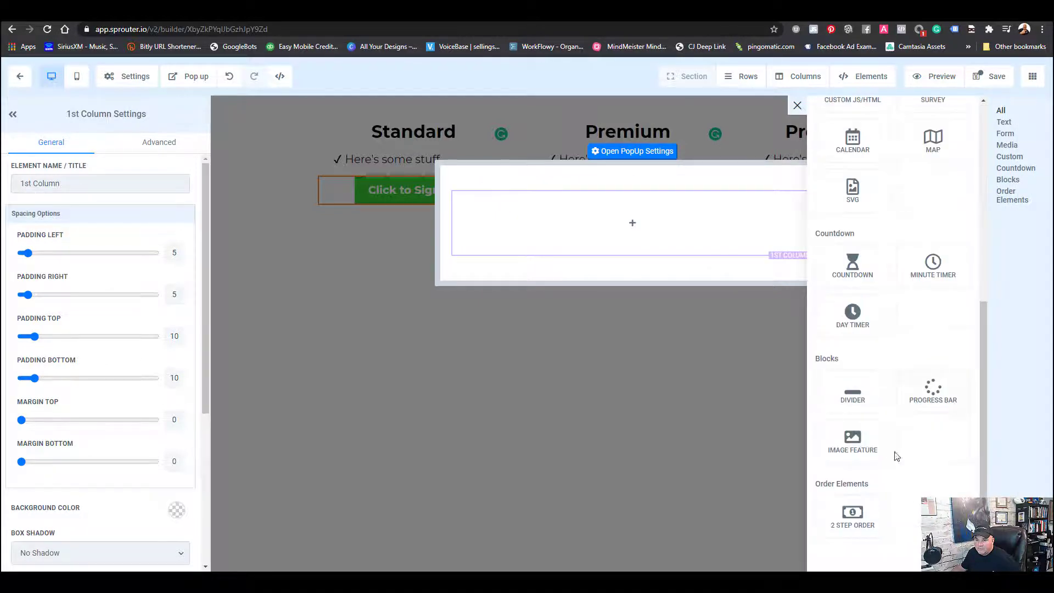
click(866, 523)
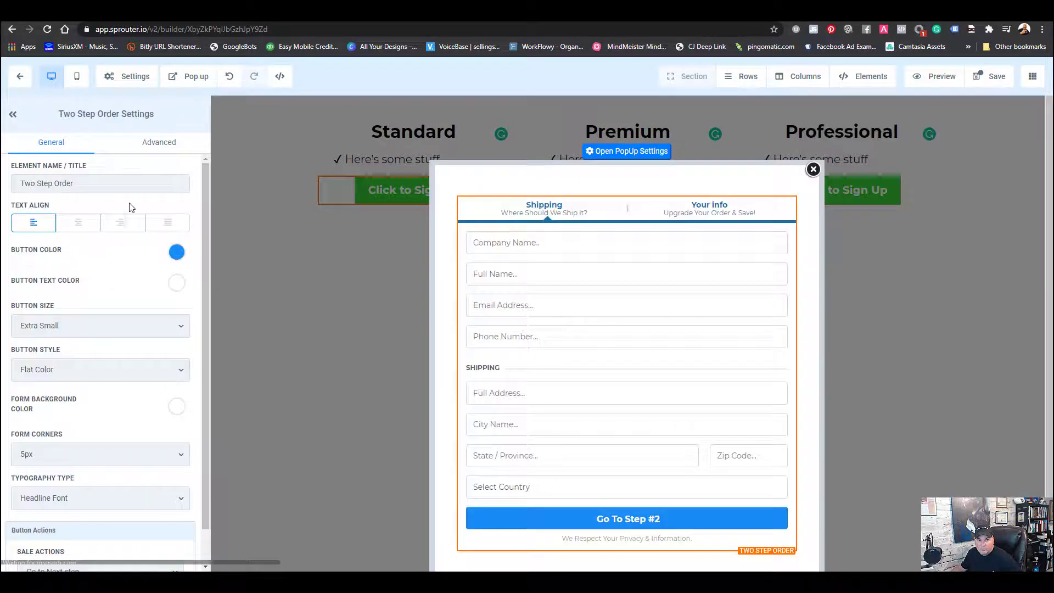
- Set the first step headline to 'Step 1', clear its subheadline, and choose Hide Shipping
click(164, 147)
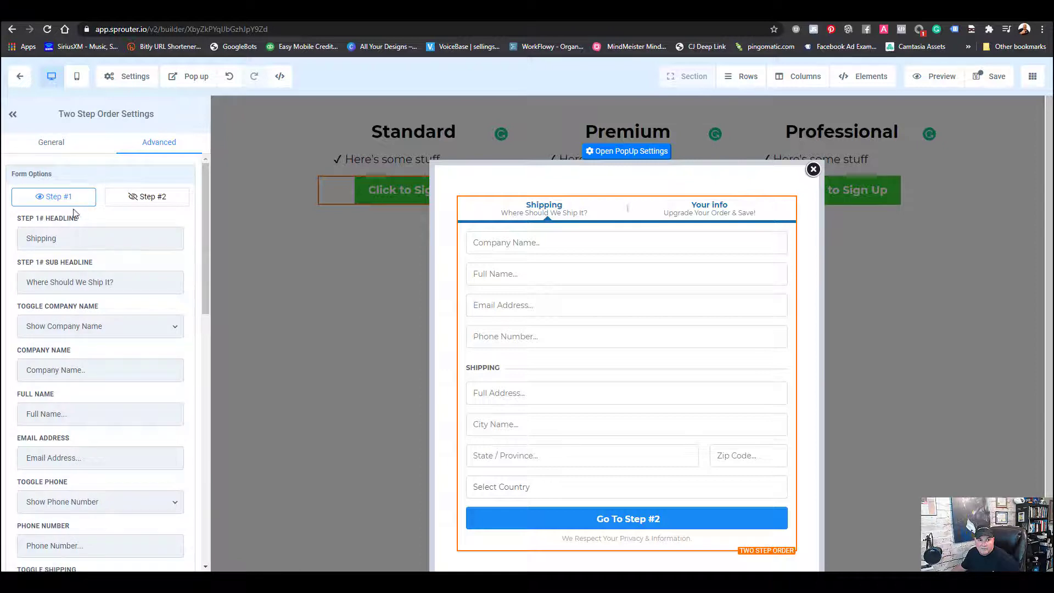
double_click(61, 238)
text(Step)
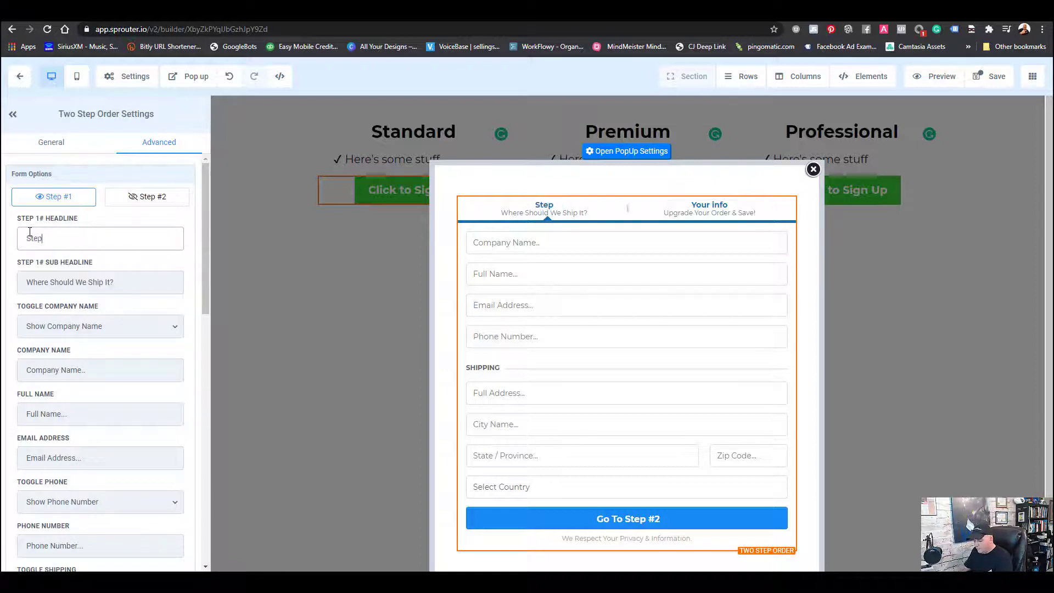
text( 1)
key(Tab)
key(BackSpace)
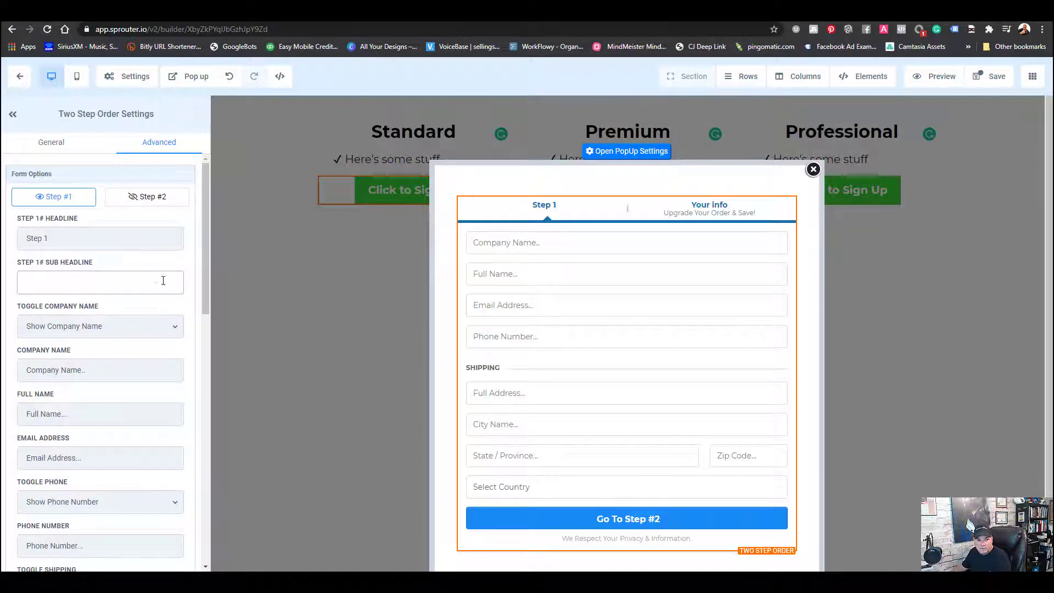
scroll(30, 477, down, 1)
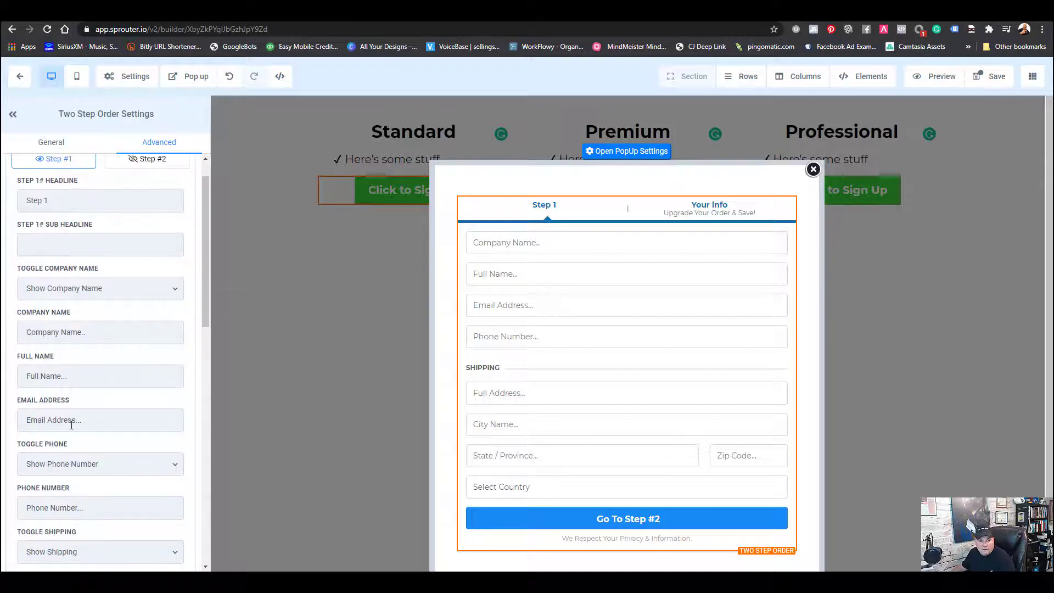
scroll(72, 424, down, 5)
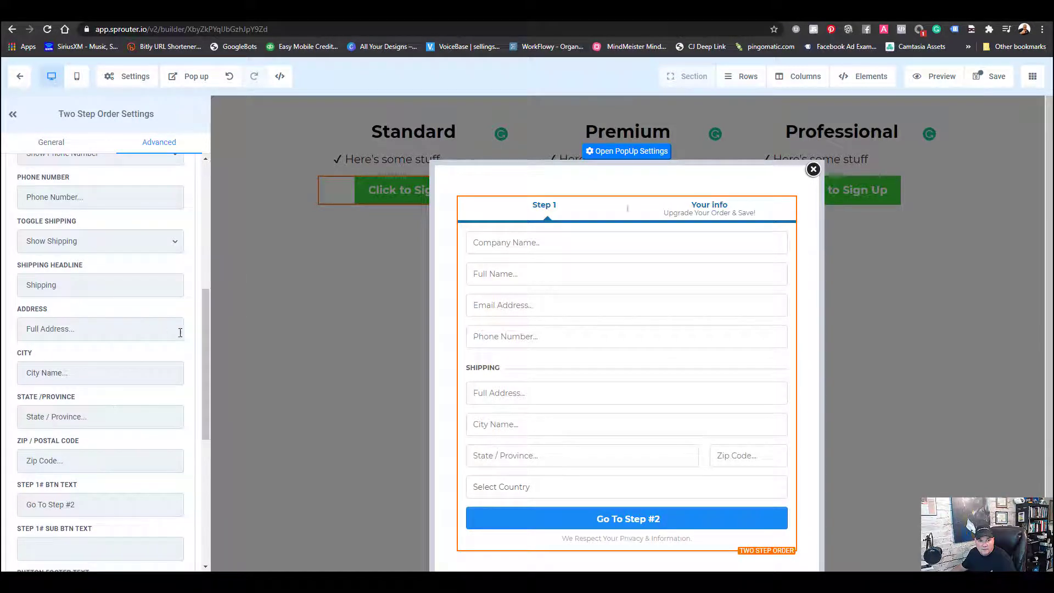
click(100, 243)
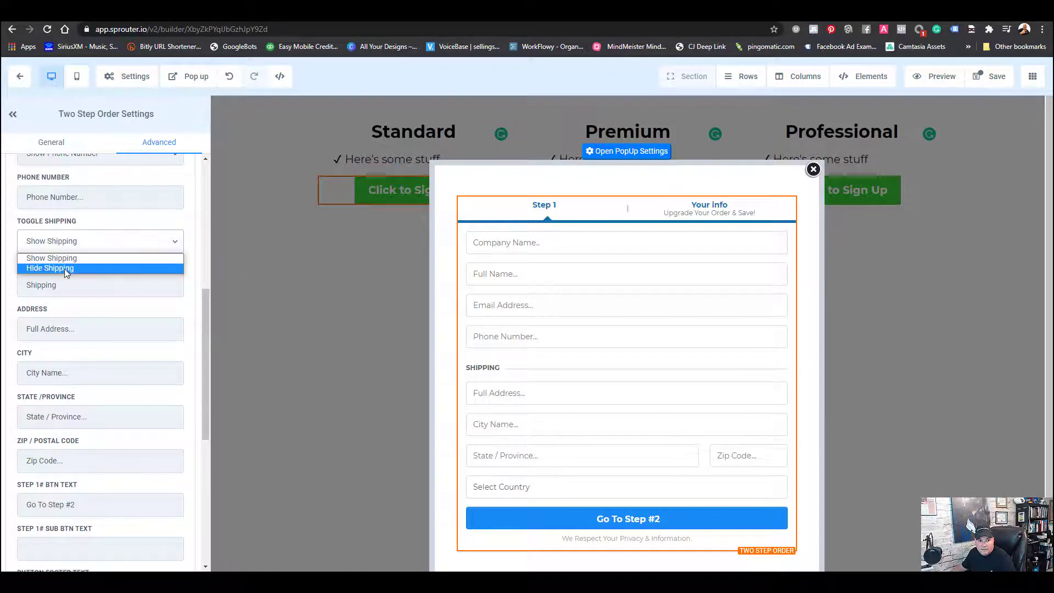
click(65, 268)
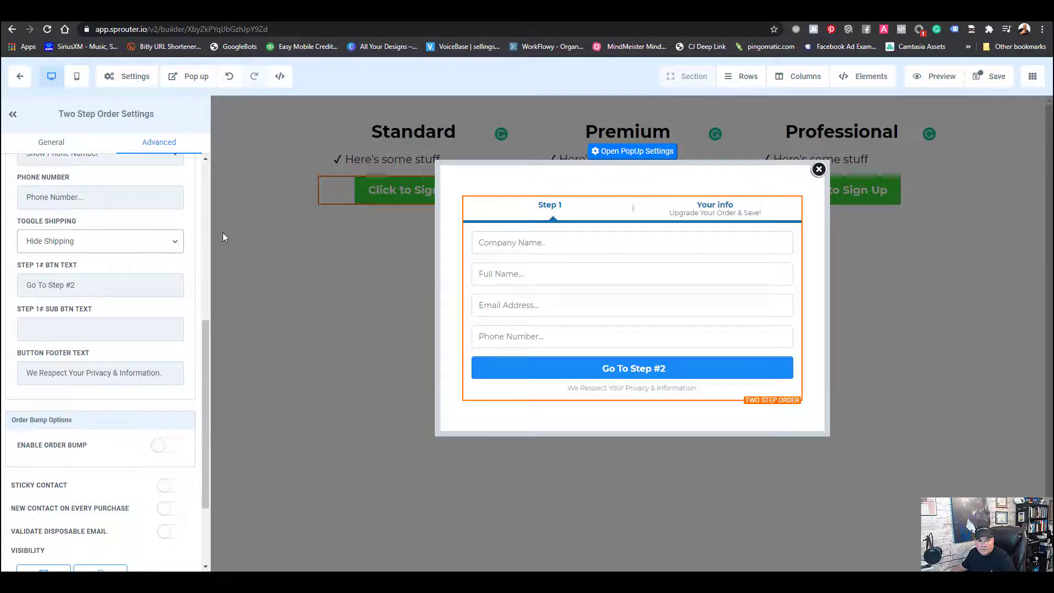
scroll(158, 189, up, 6)
- Title Step #2 'Step 2', clear its subheadline, shorten the back link to 'Edit Details', and save
click(147, 196)
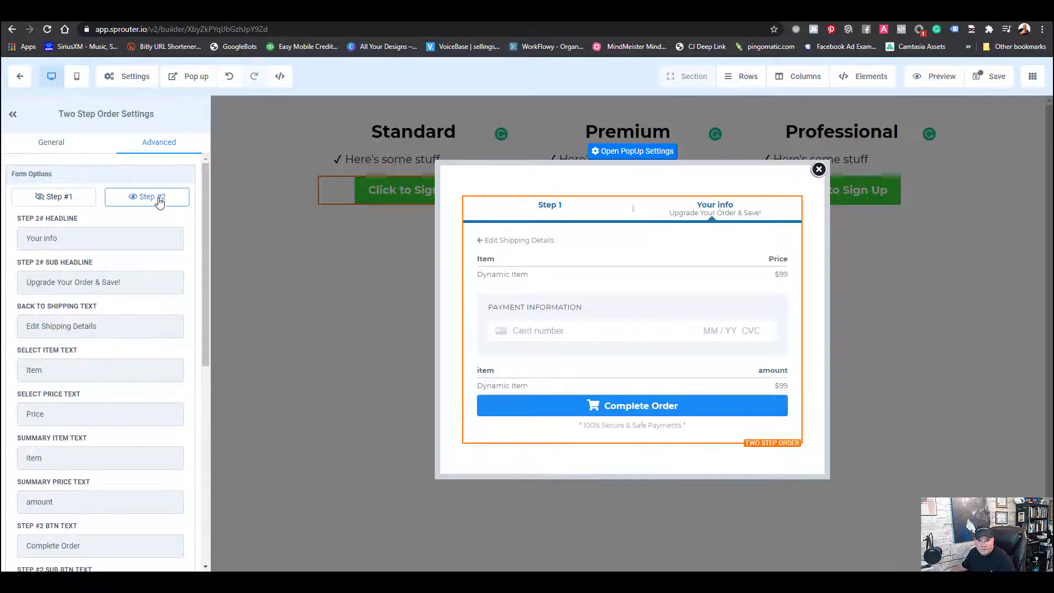
triple_click(33, 239)
text(Step 2)
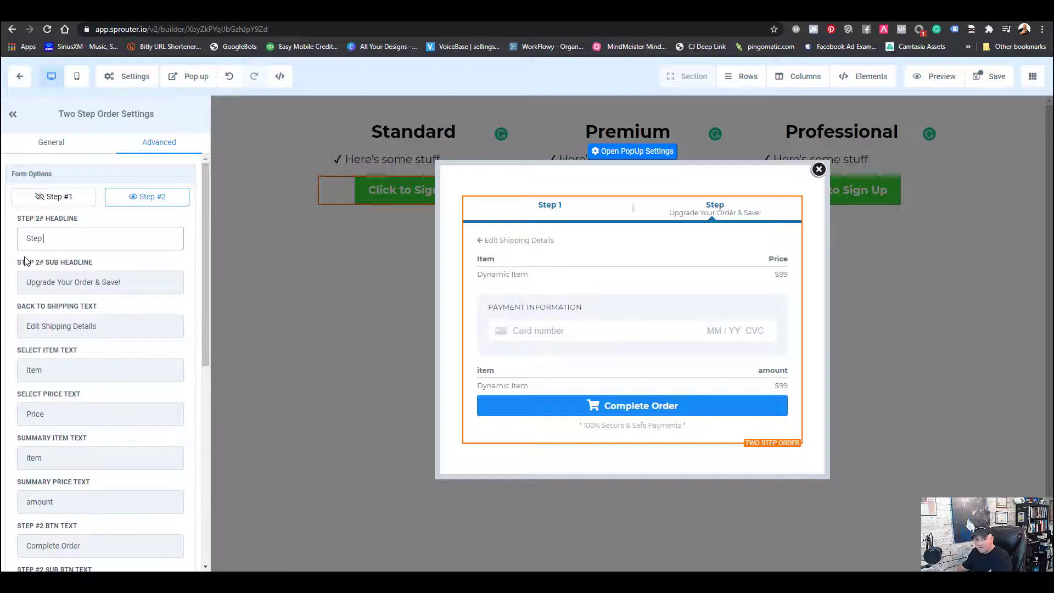
triple_click(15, 284)
key(BackSpace)
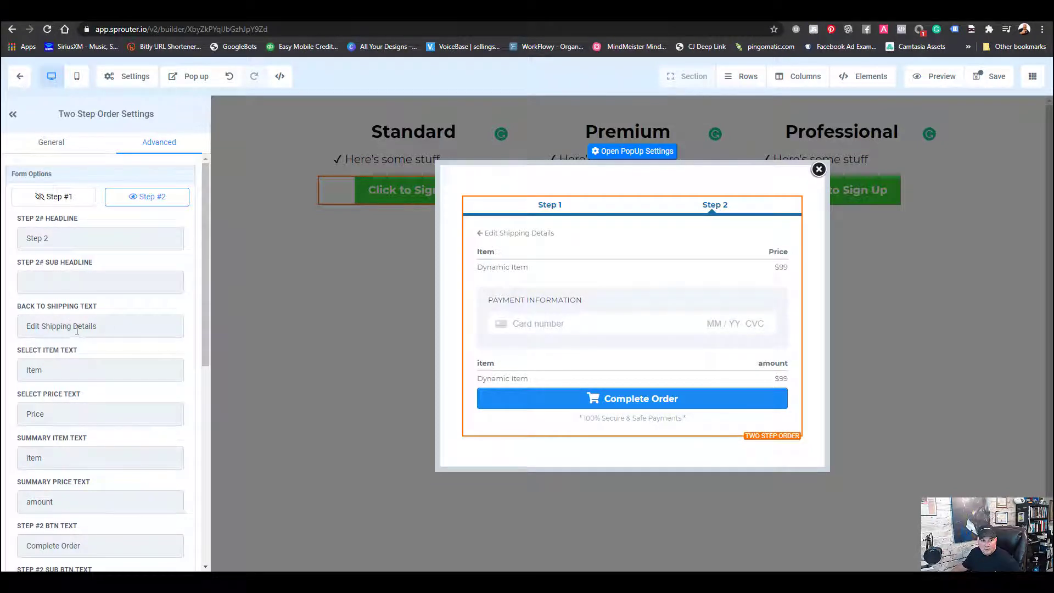
drag(71, 325, 51, 320)
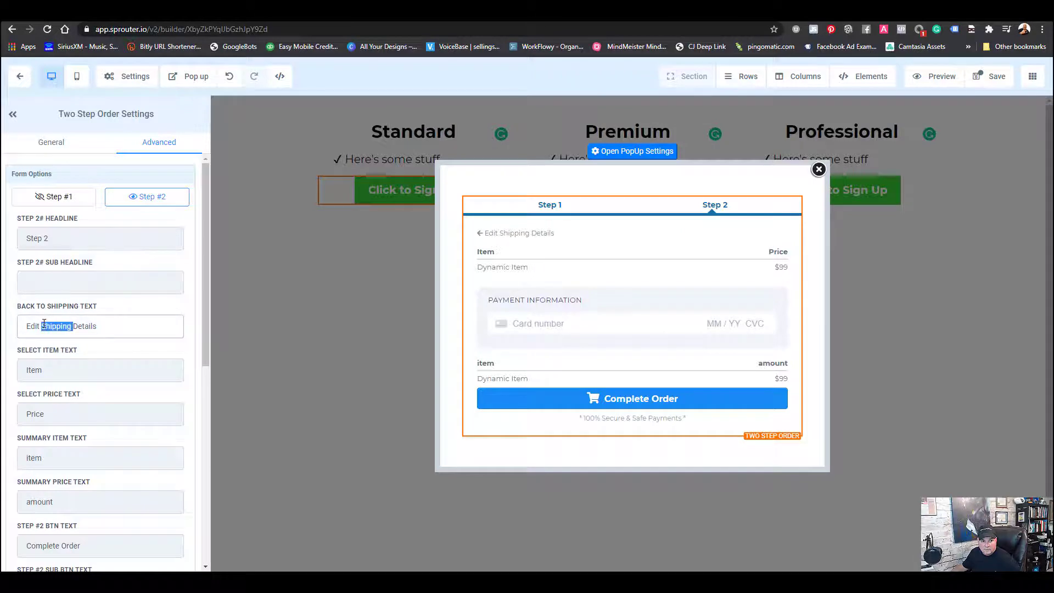
key(BackSpace)
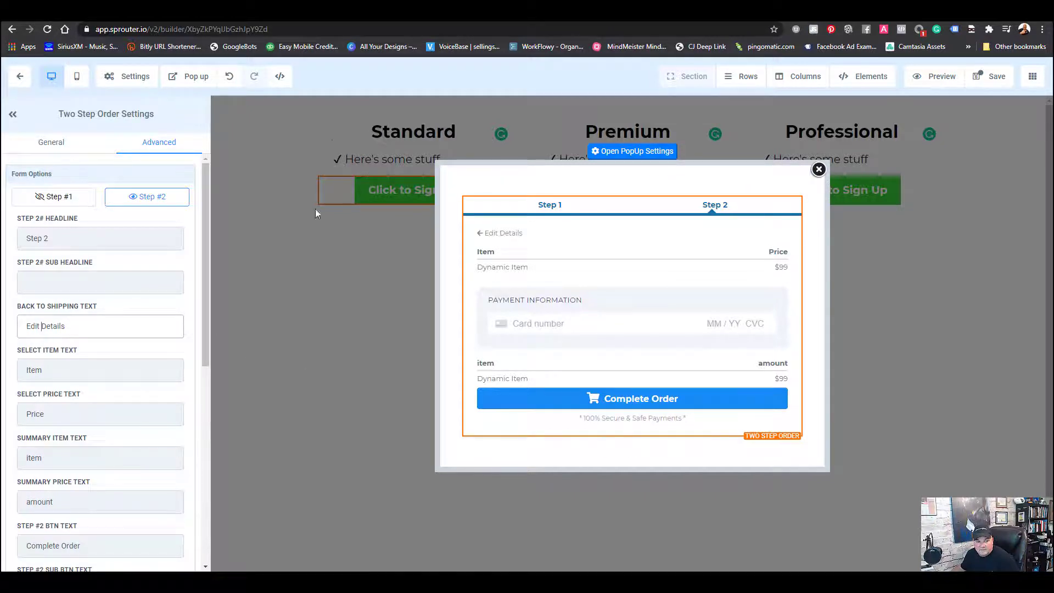
click(990, 77)
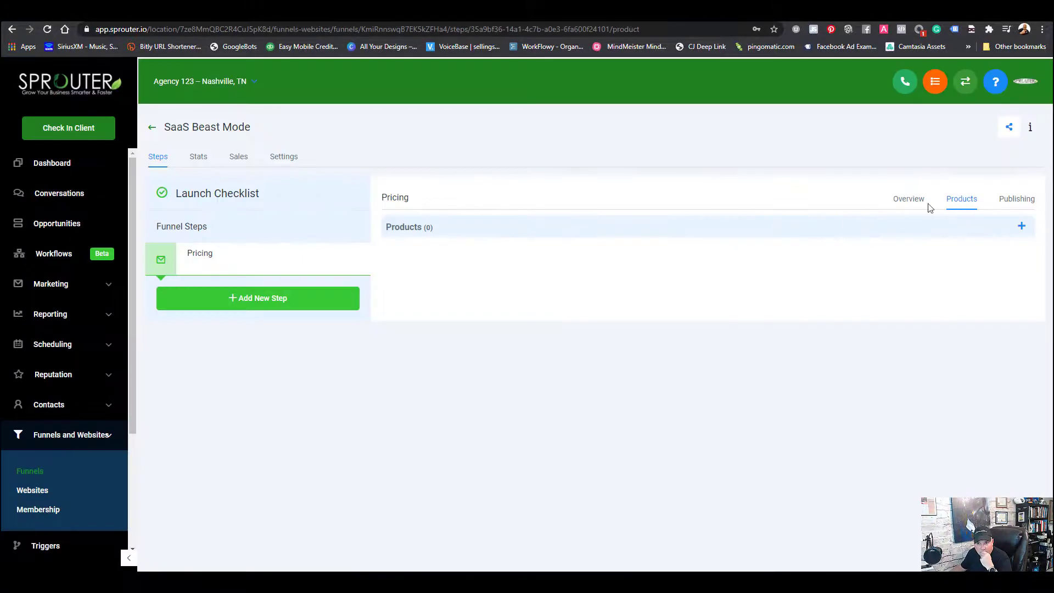
- Check the Pricing step's empty Products tab, then bring up Stripe's Sprouter Standard product page
click(910, 202)
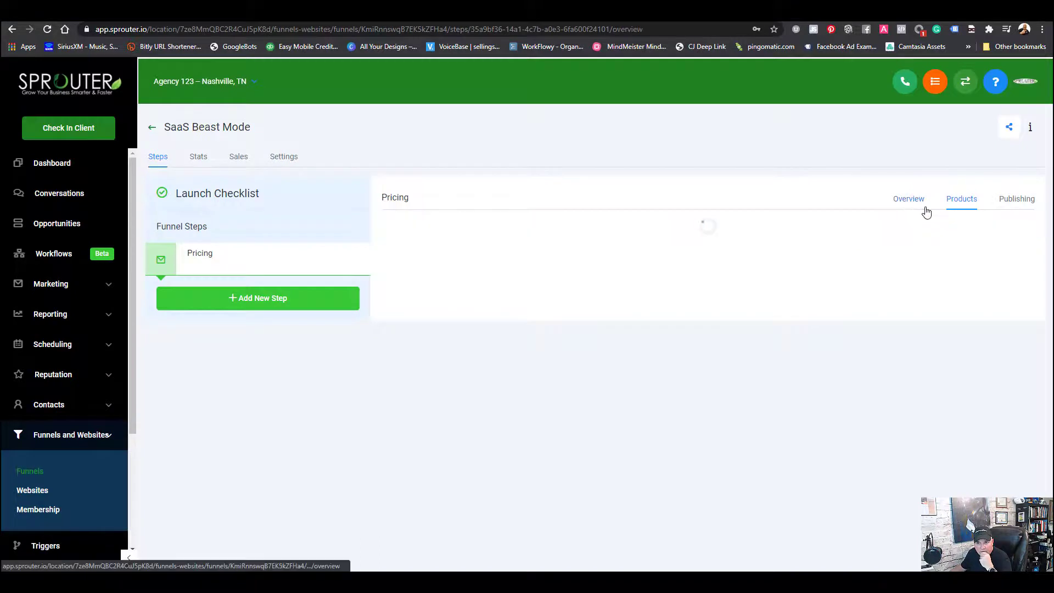
click(962, 202)
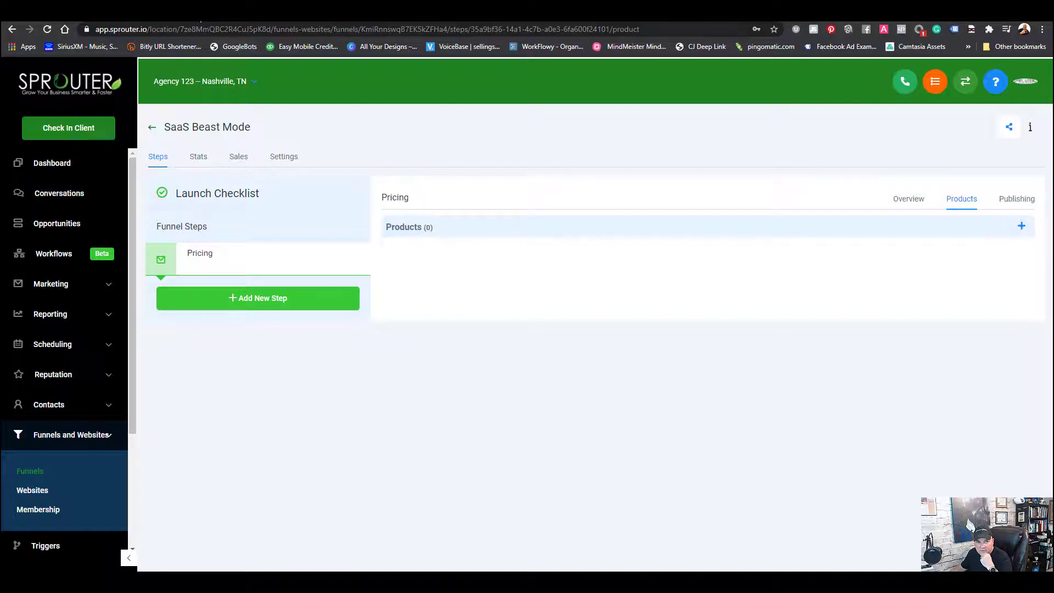
click(201, 20)
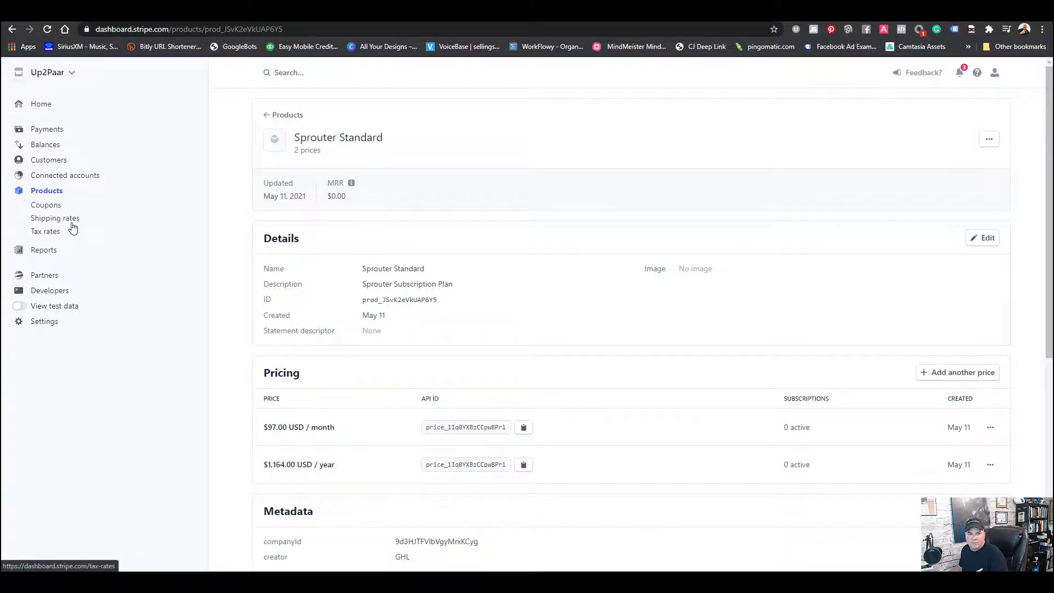
- Open Stripe's Products list, view the test-mode products, then switch back to live data
click(48, 193)
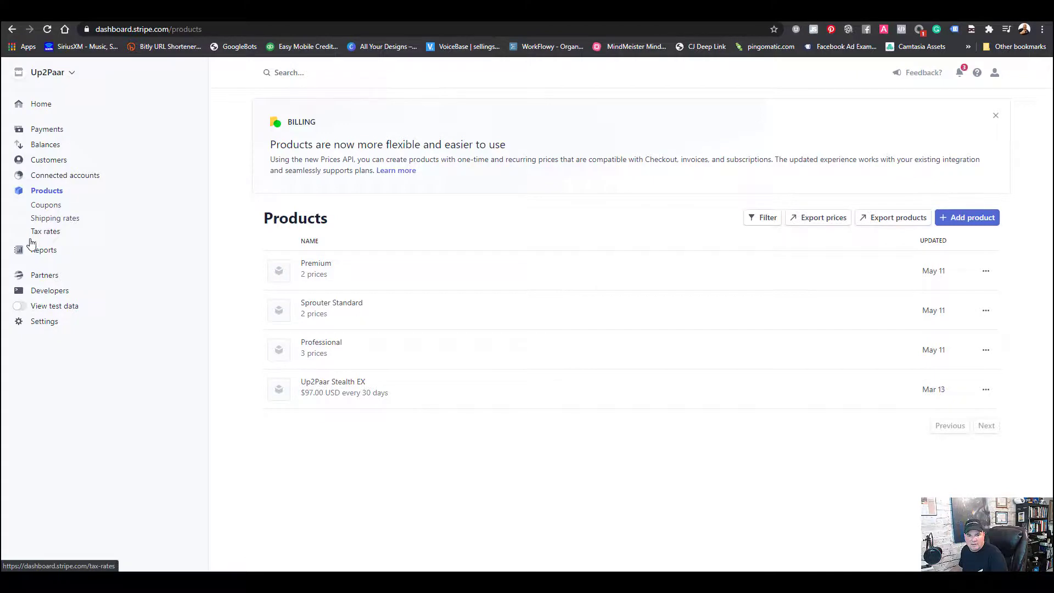
click(21, 313)
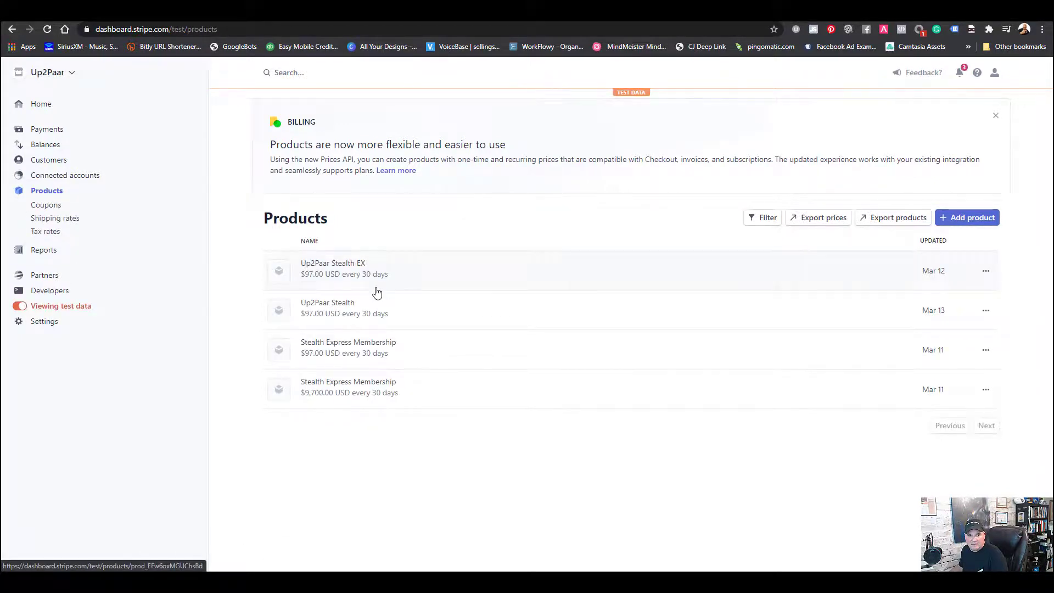
click(20, 306)
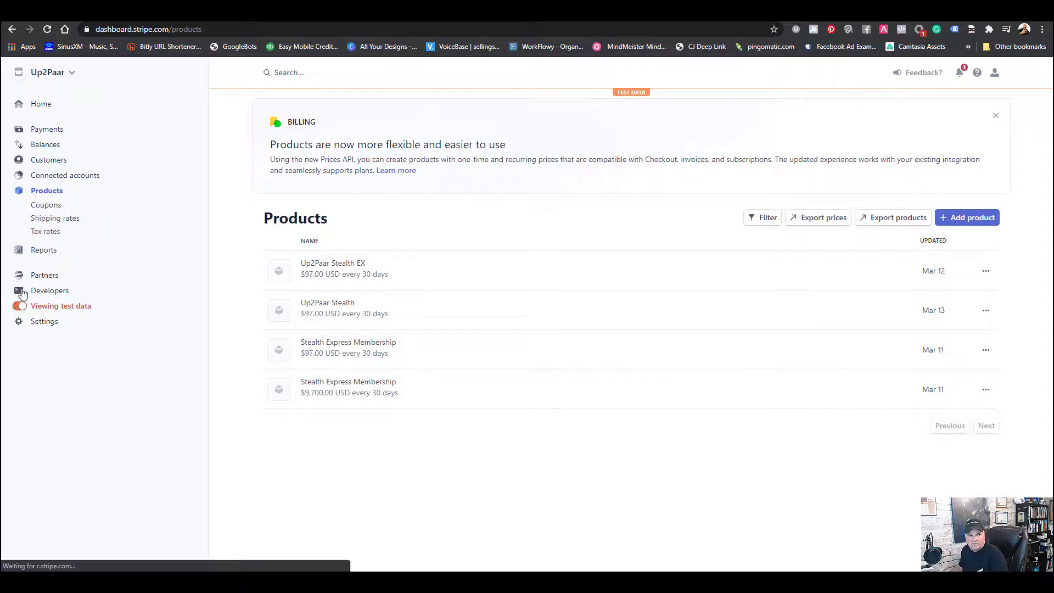
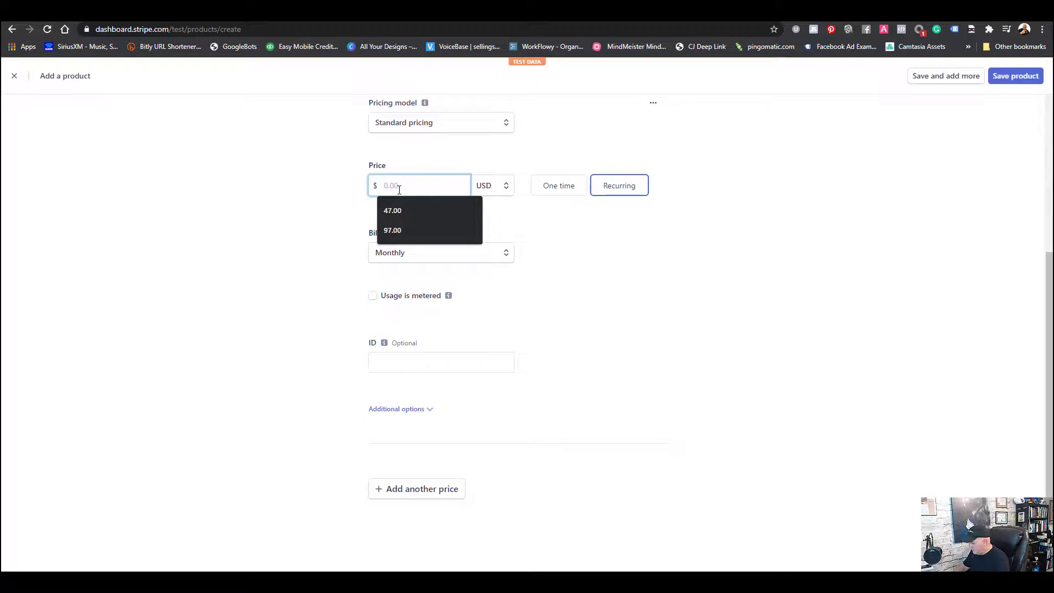
- Enter a $97 price, paste the copied price ID, and save the Standard product in Stripe
text(97)
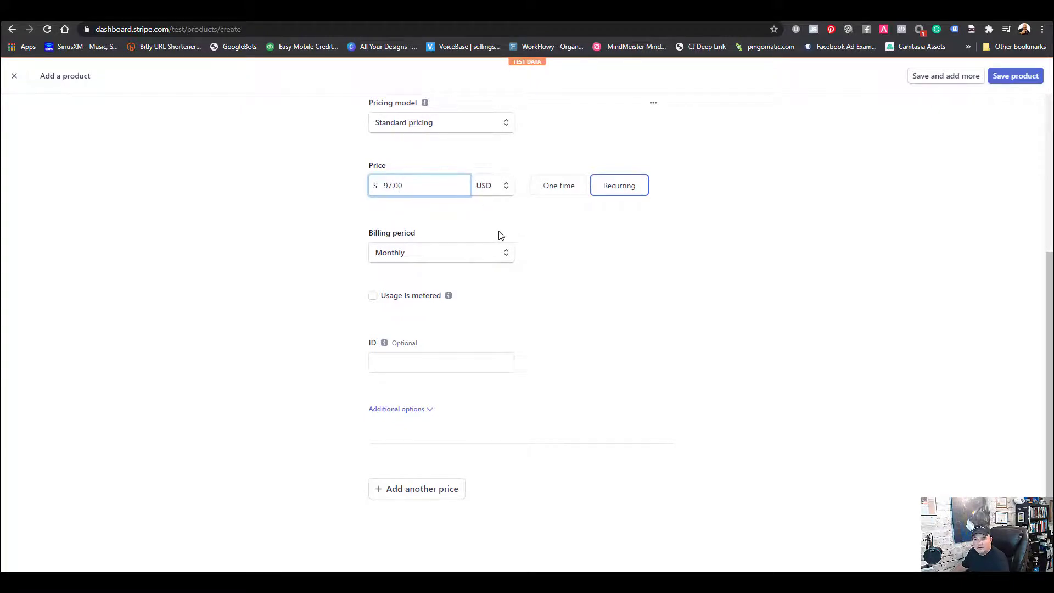
click(409, 364)
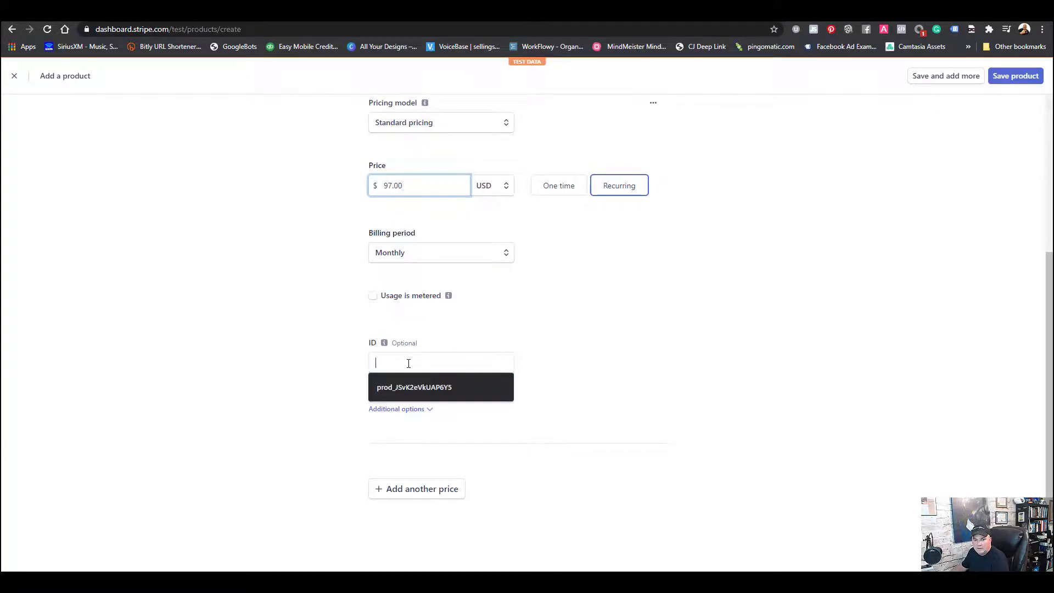
key(Down)
key(Return)
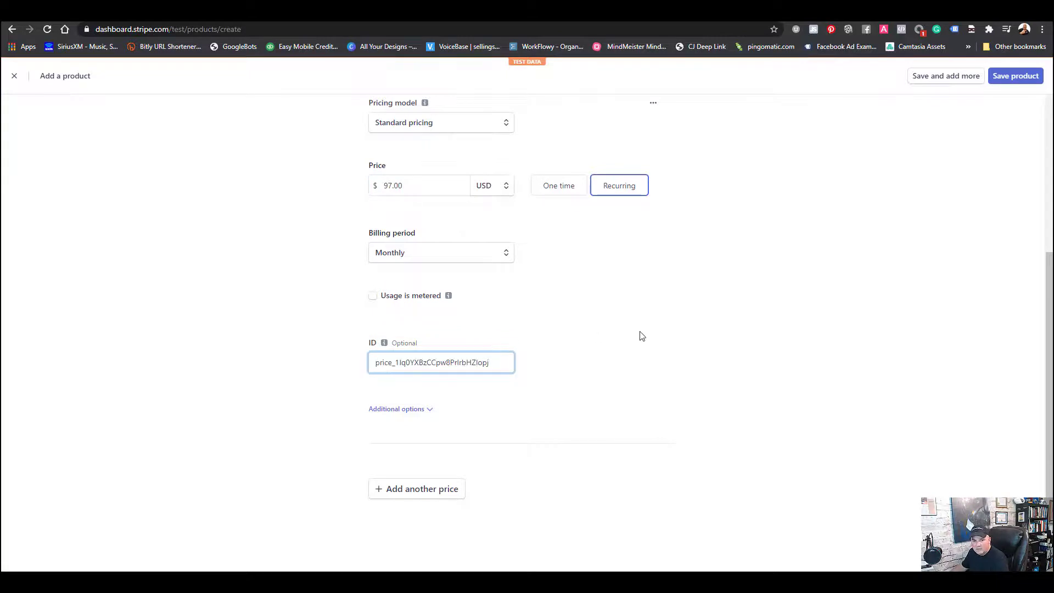
click(1017, 79)
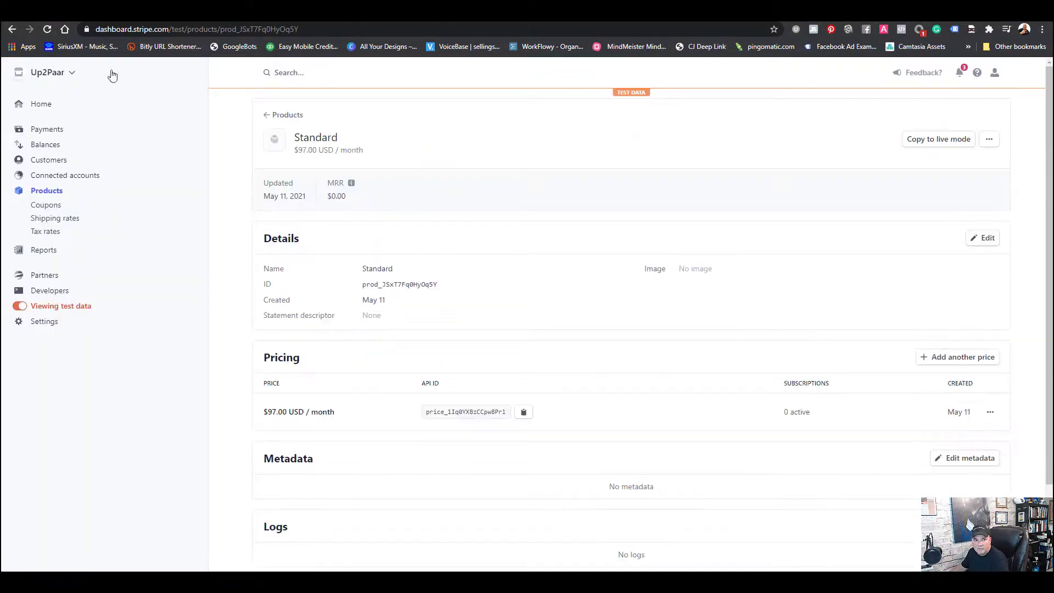
key(ctrl+Tab)
- Add a new Pricing step product named Standard with price display $97/Mo
click(1022, 227)
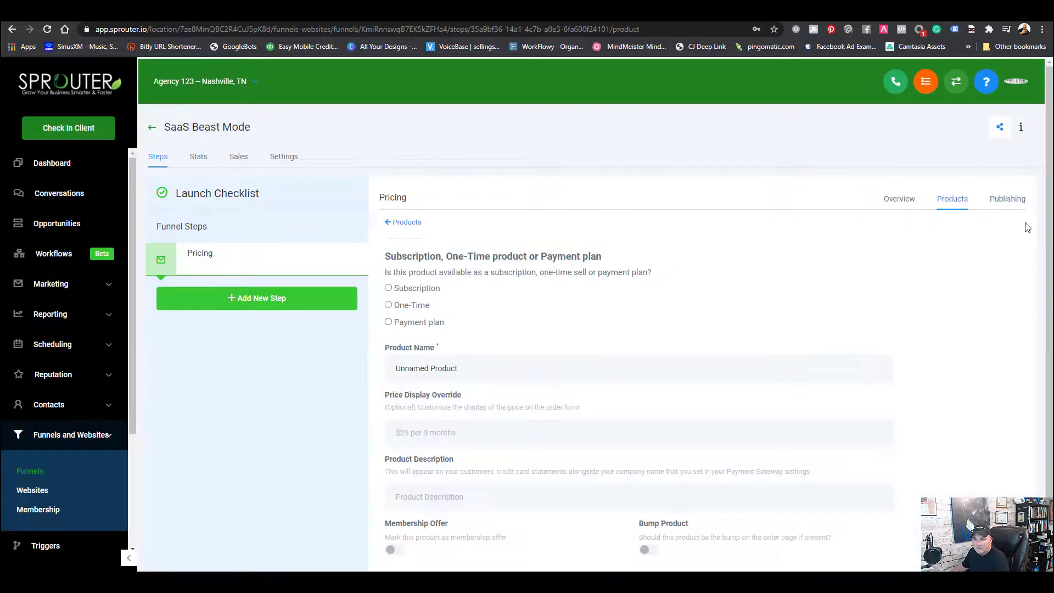
key(ctrl+a)
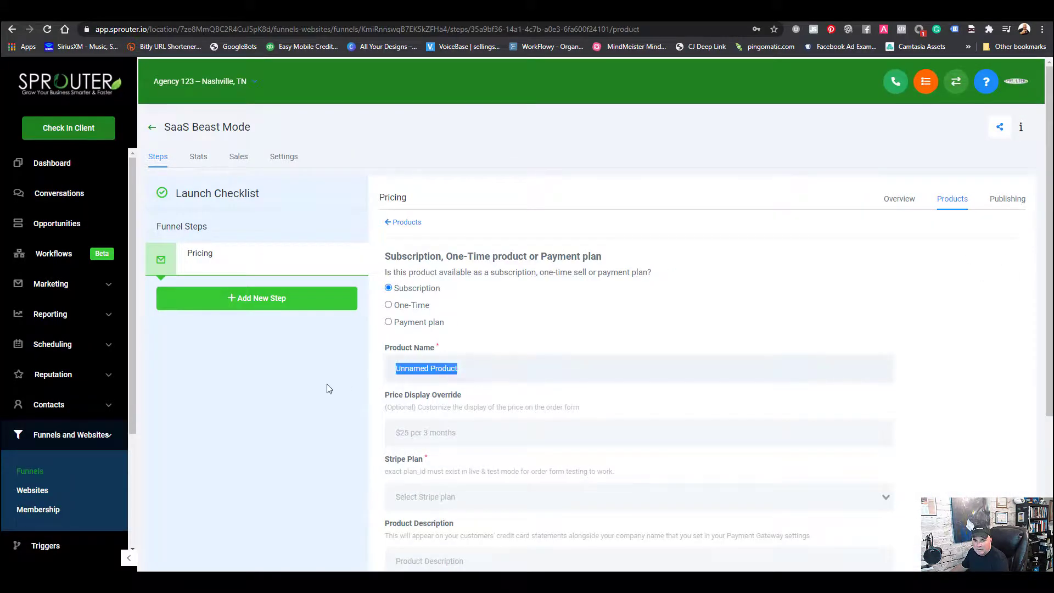
text(Standard)
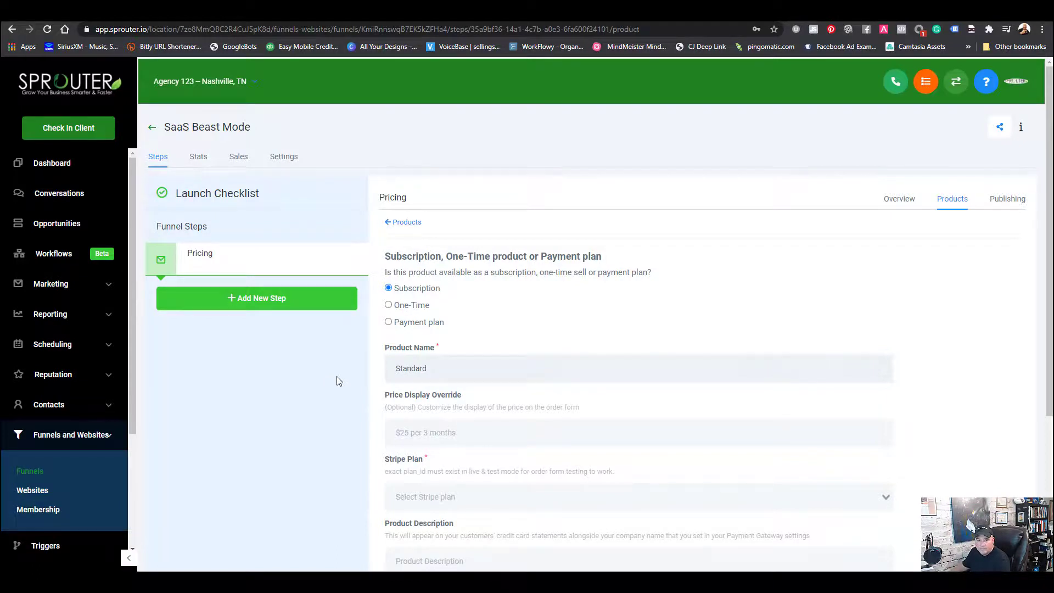
scroll(459, 346, down, 4)
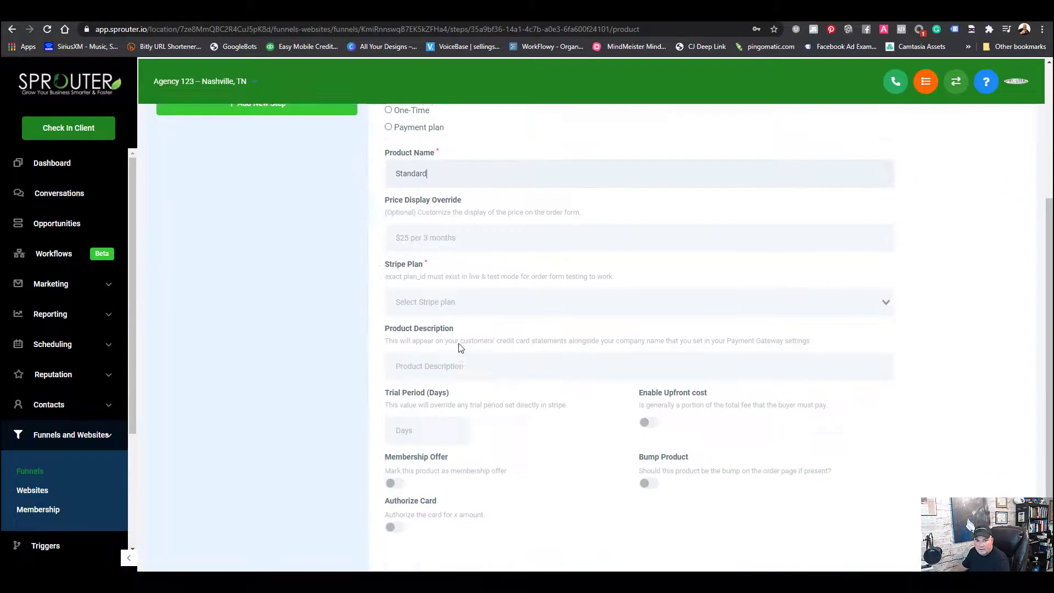
click(433, 220)
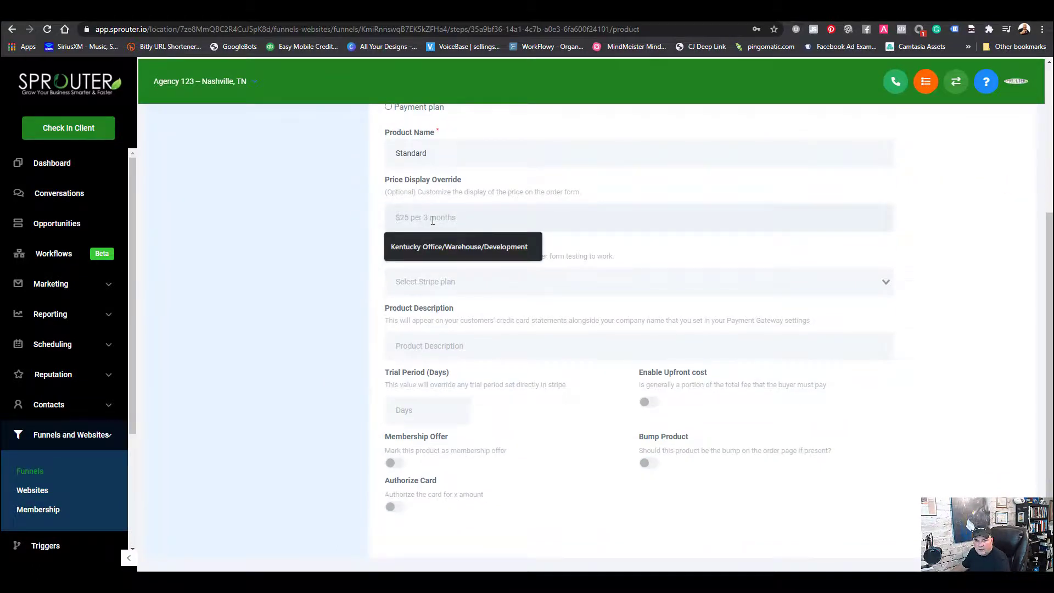
text(9)
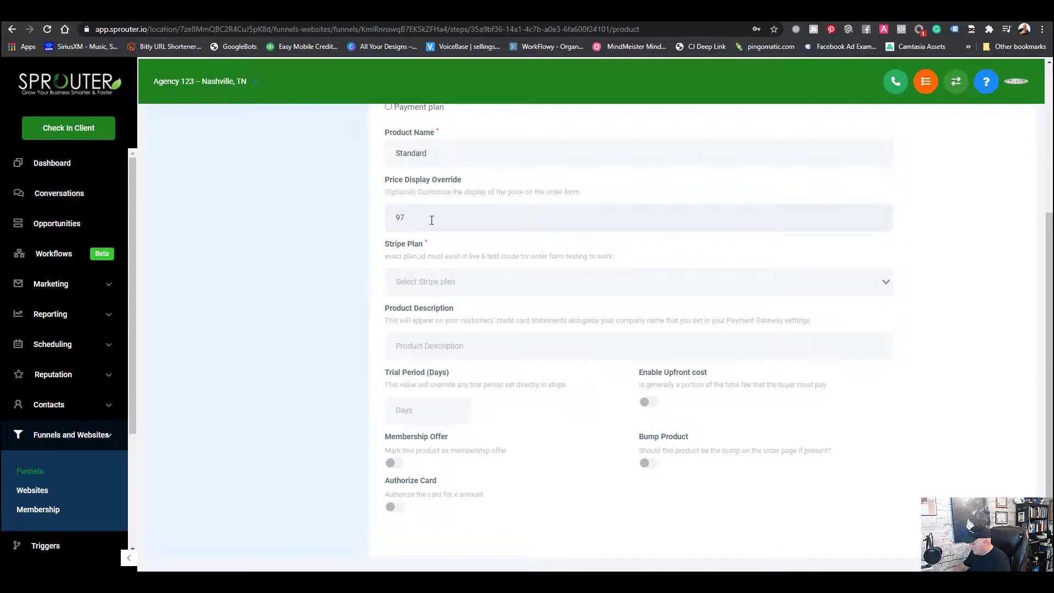
text(7)
key(BackSpace)
key(BackSpace)
text($9)
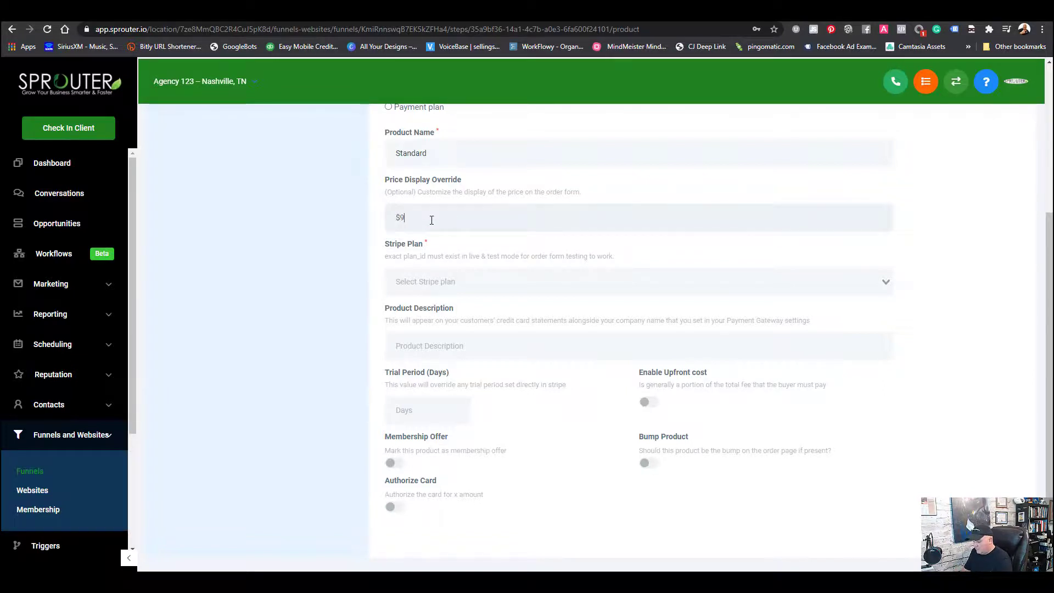
text(7/Mo)
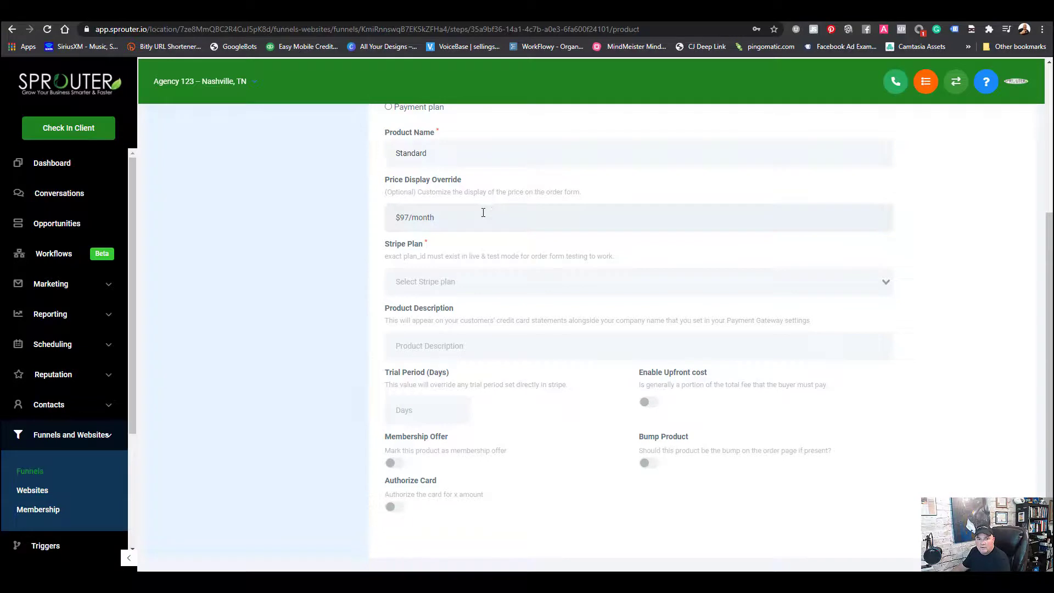
- Link the Sprouter Standard $97/month Stripe plan, set the description to $97/month, and save
click(441, 283)
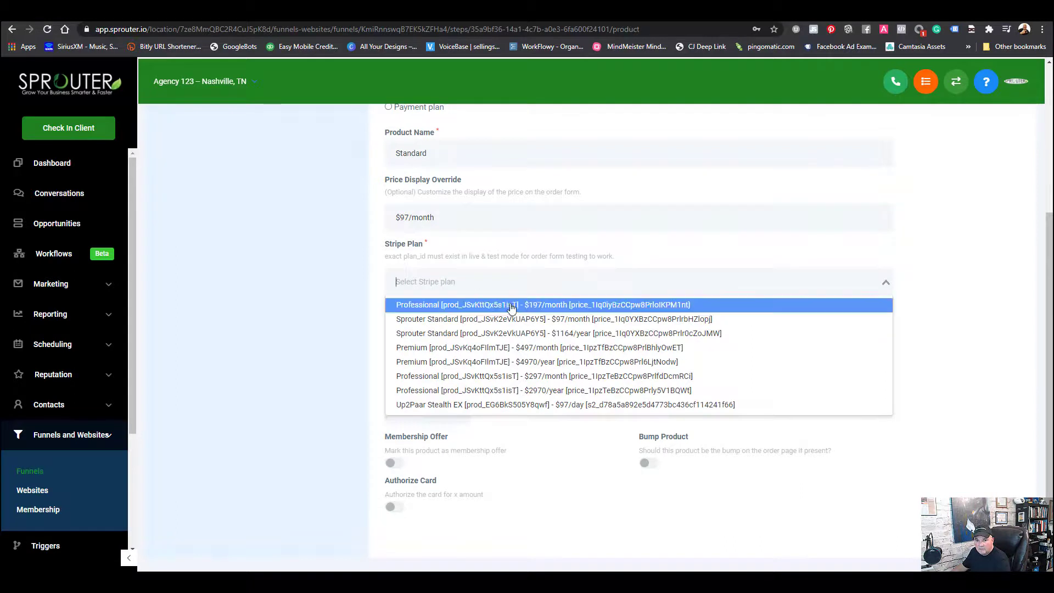
click(587, 323)
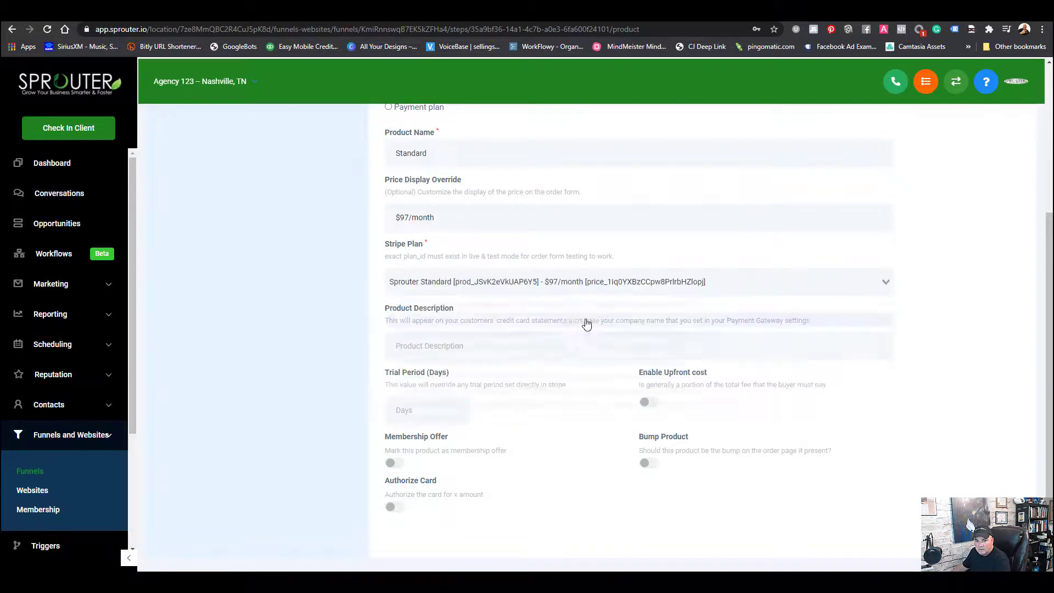
click(446, 344)
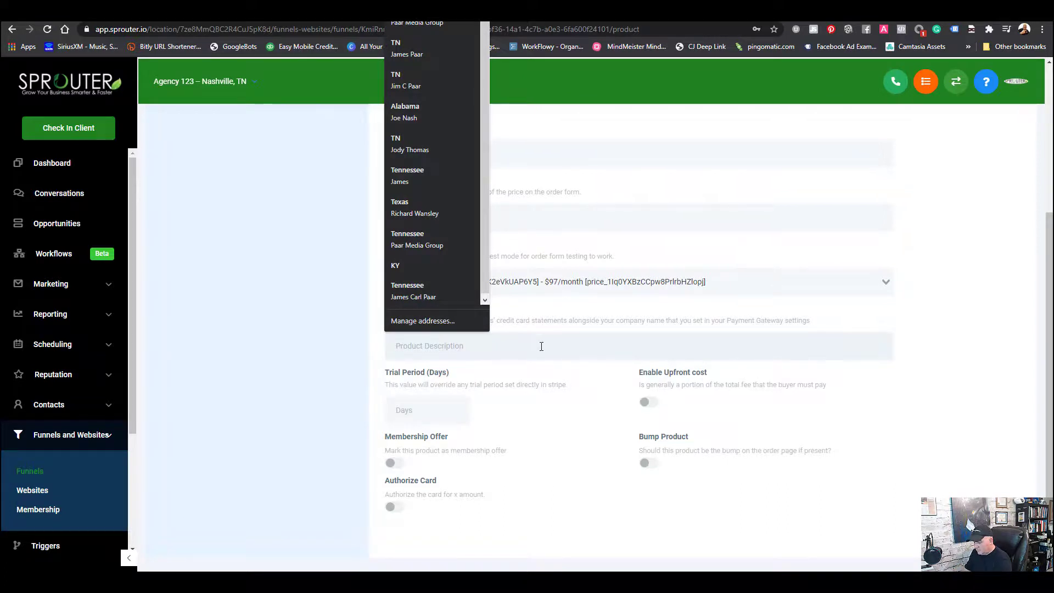
text($97/month)
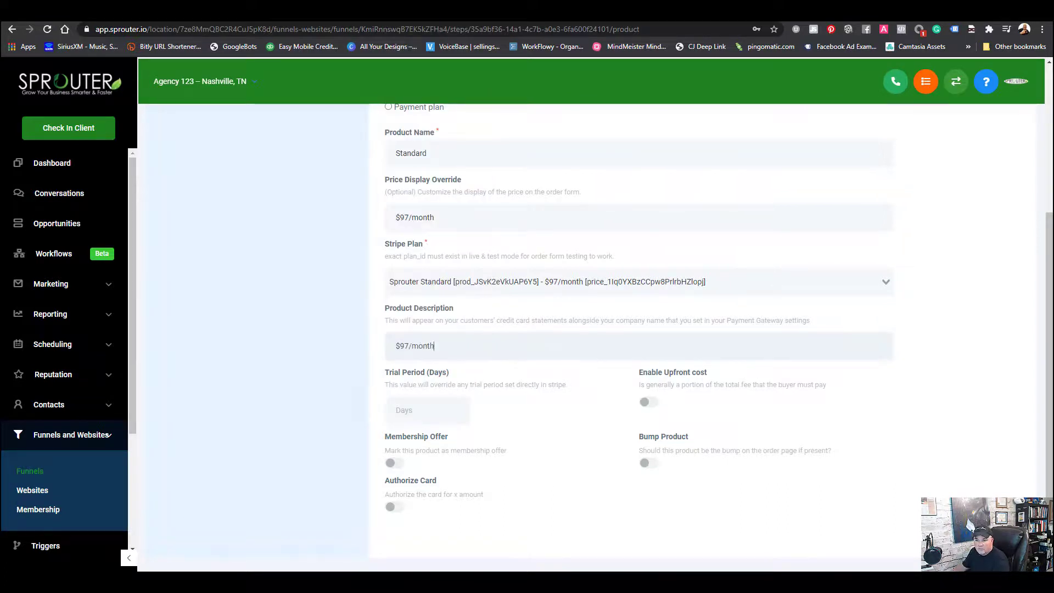
key(Return)
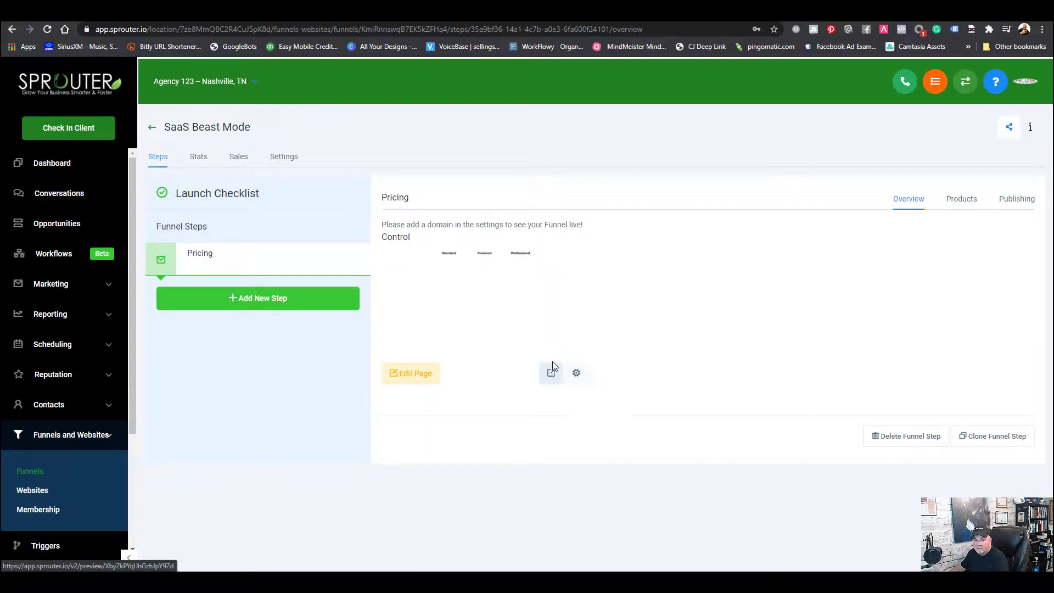
- Preview the pricing page, sign up for Standard, and fill in Step 1's company, name, phone and email
click(551, 375)
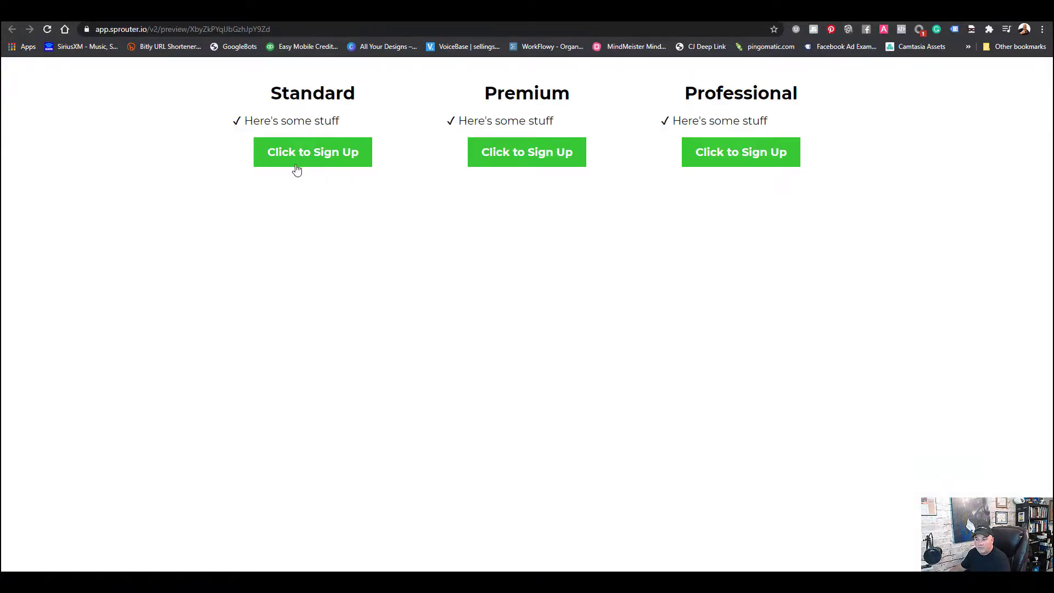
click(284, 153)
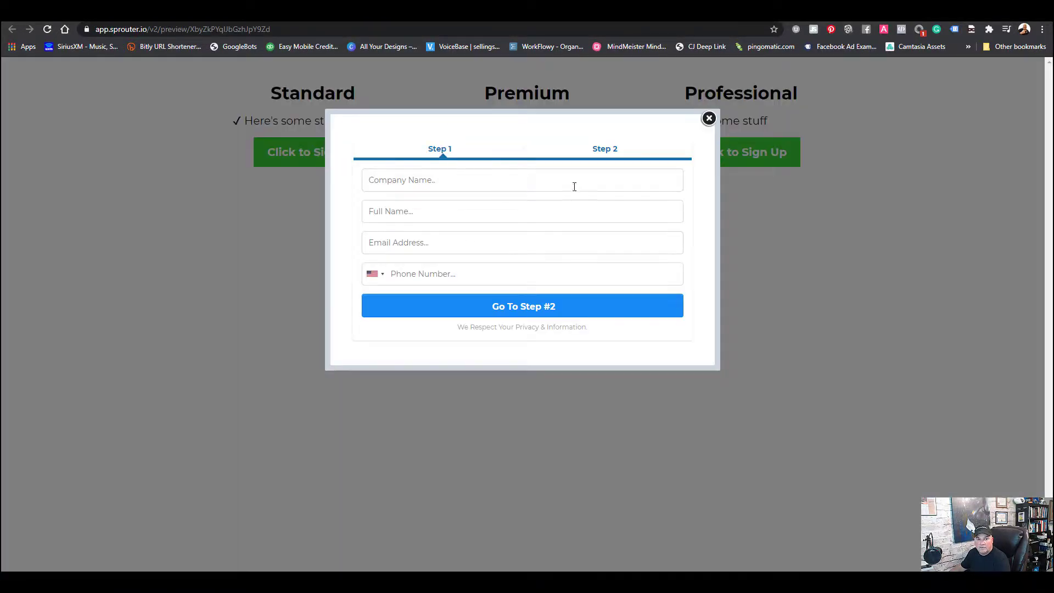
click(442, 183)
click(411, 213)
click(443, 245)
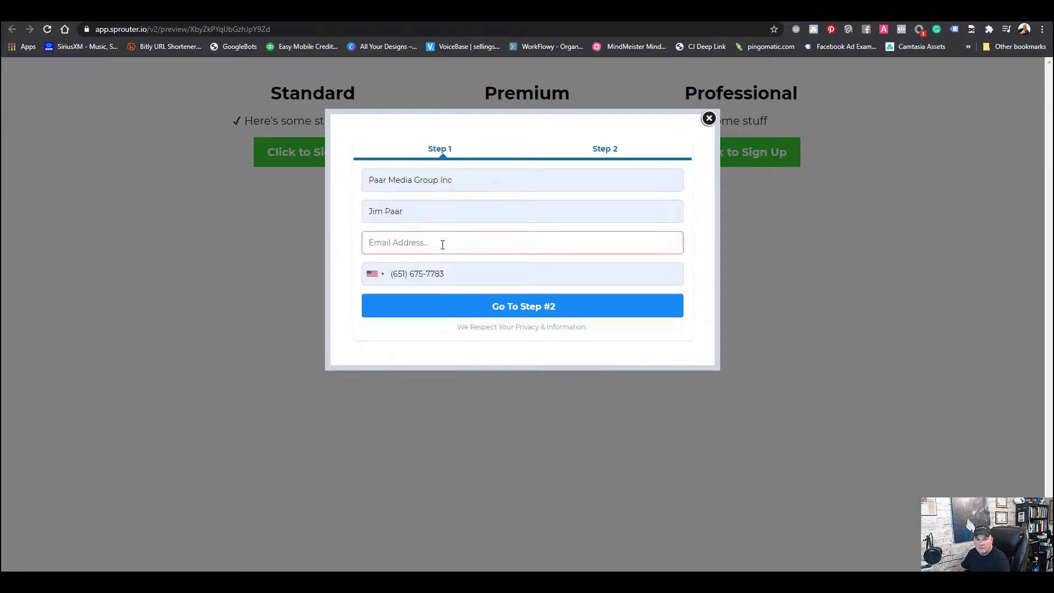
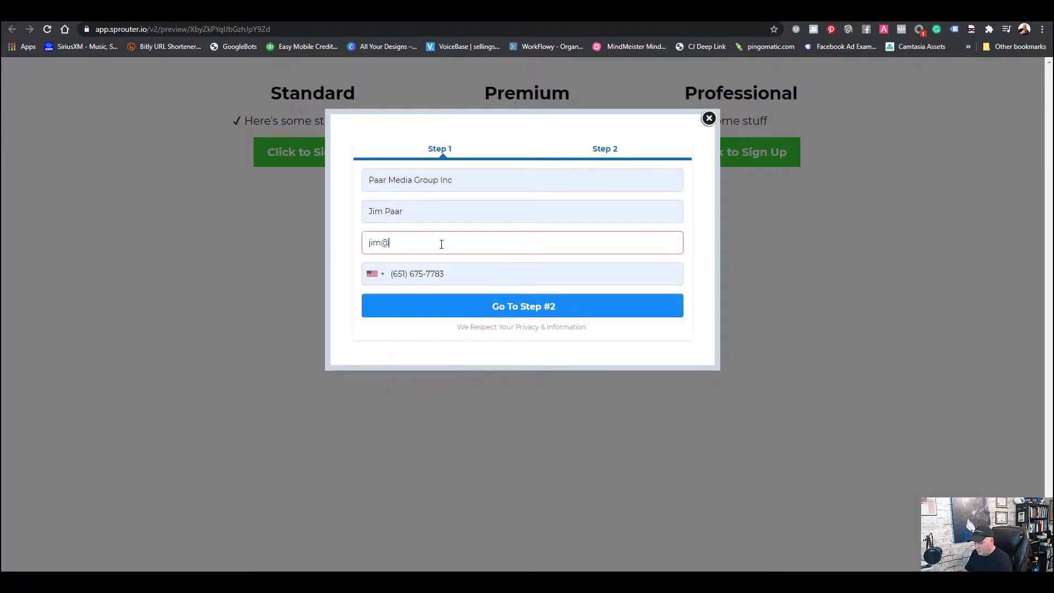
click(450, 262)
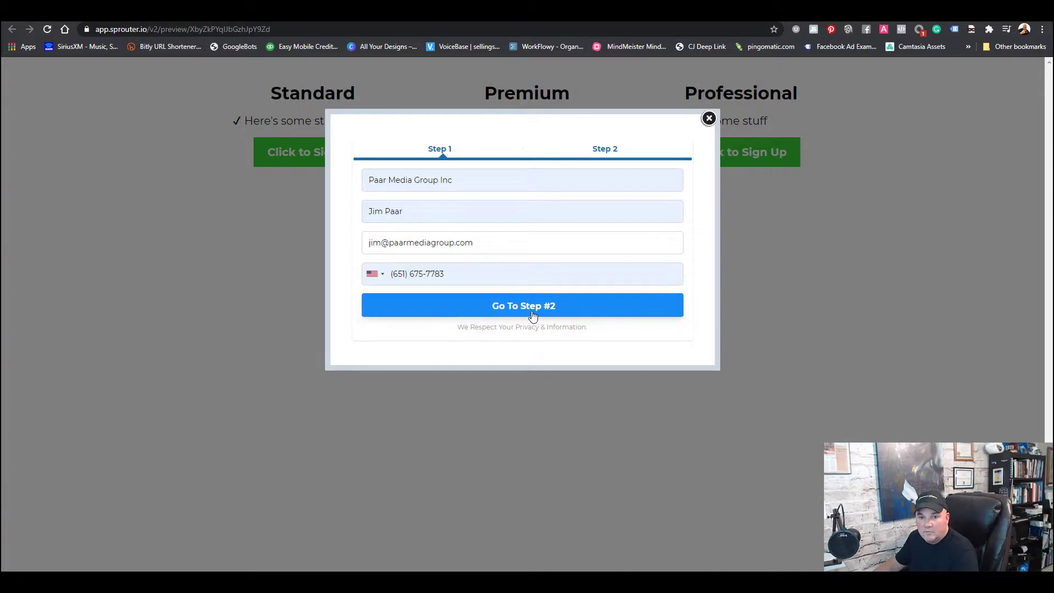
click(530, 311)
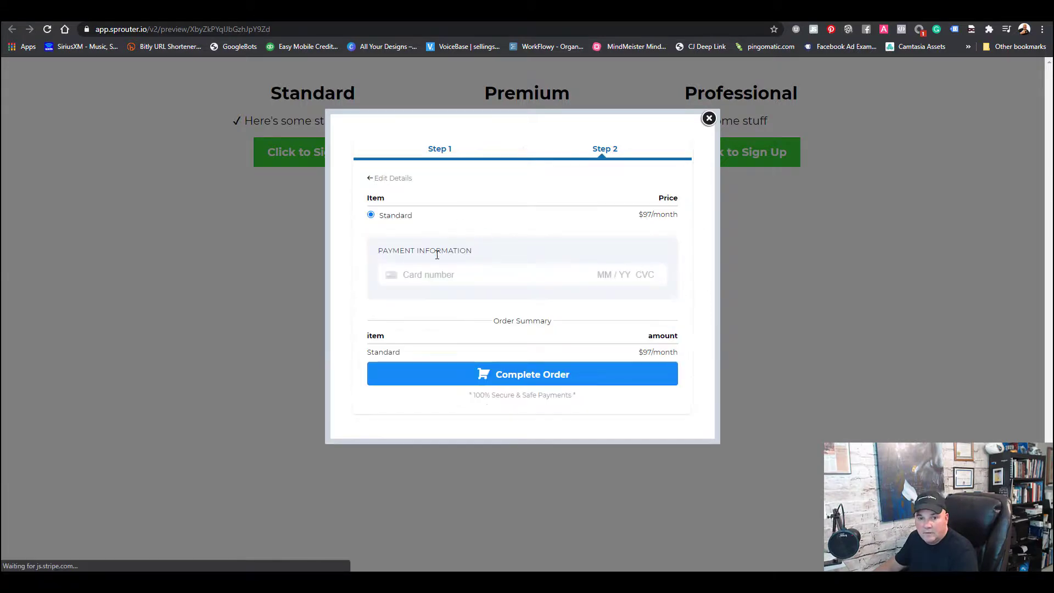
click(405, 275)
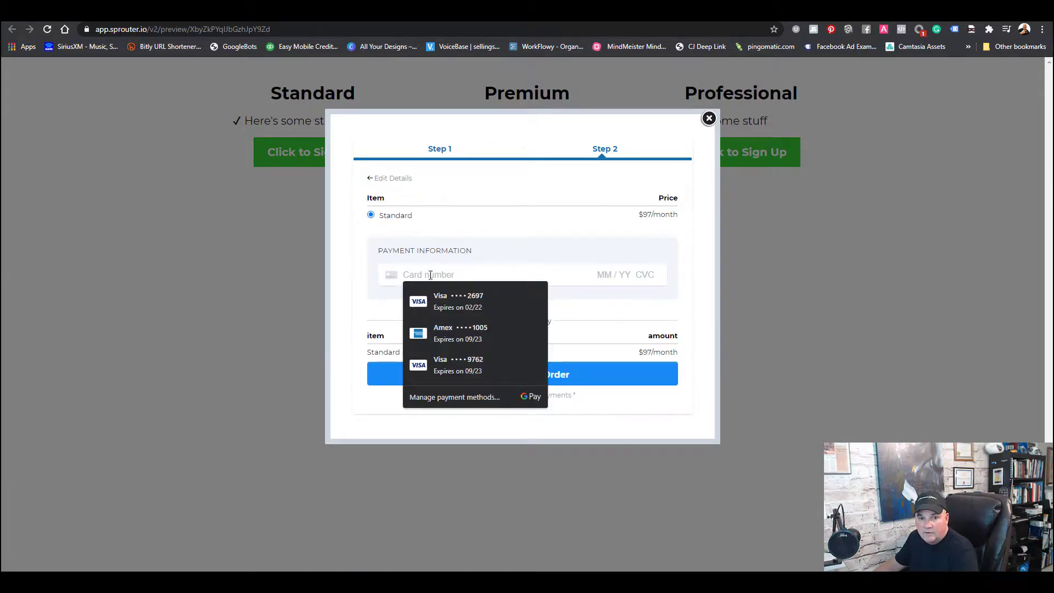
key(Escape)
text(4242 4242 4242 4242 )
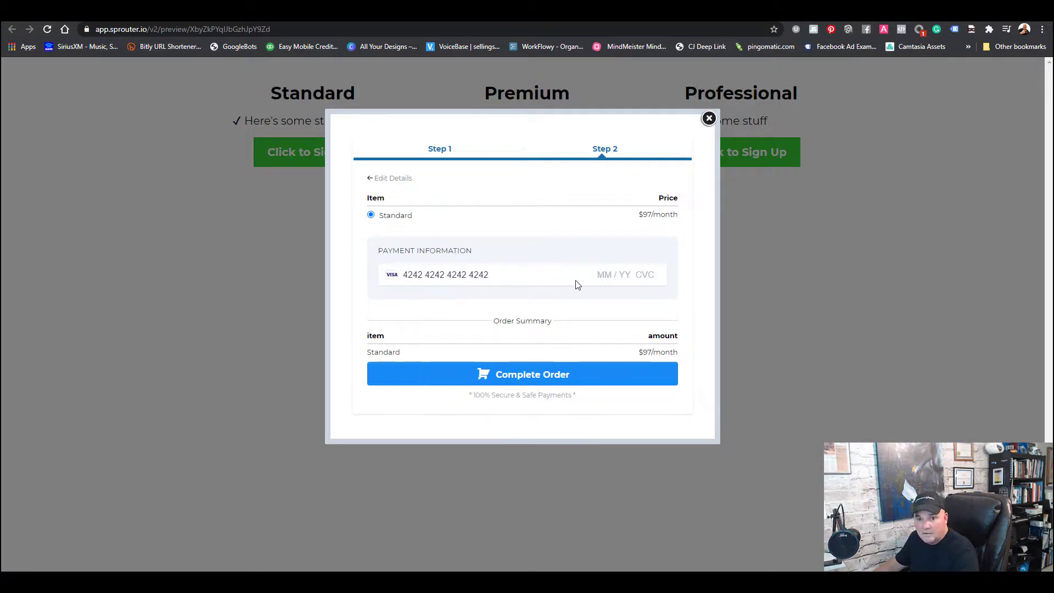
text(12 / 23)
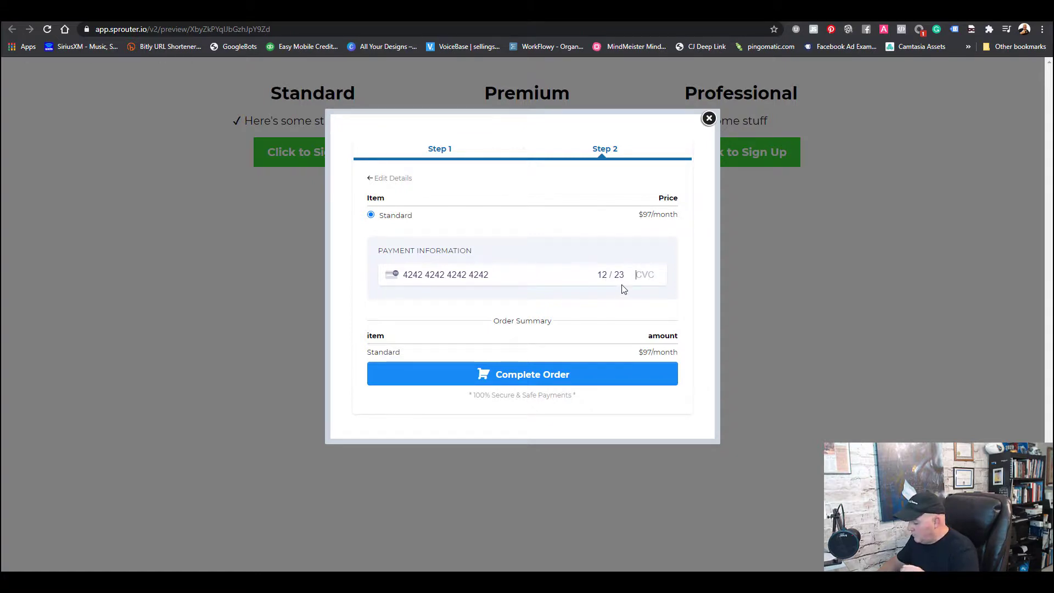
text(55)
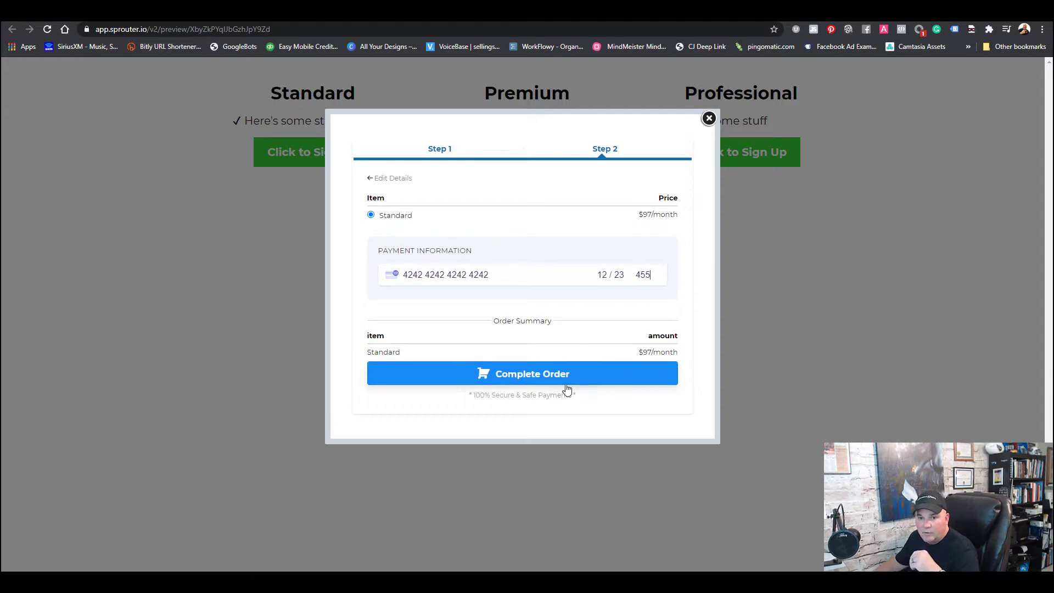
click(537, 378)
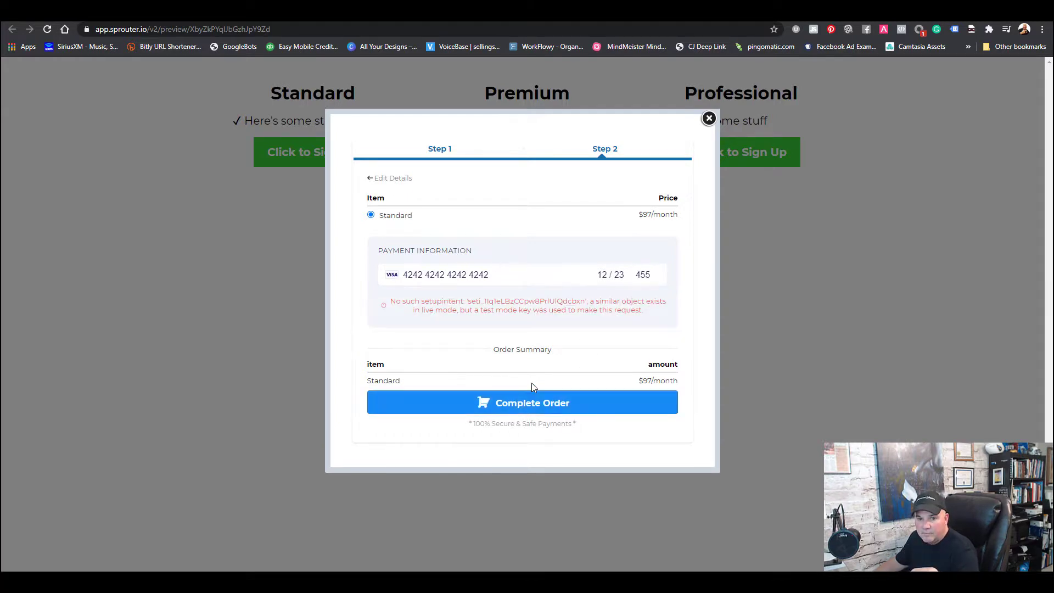